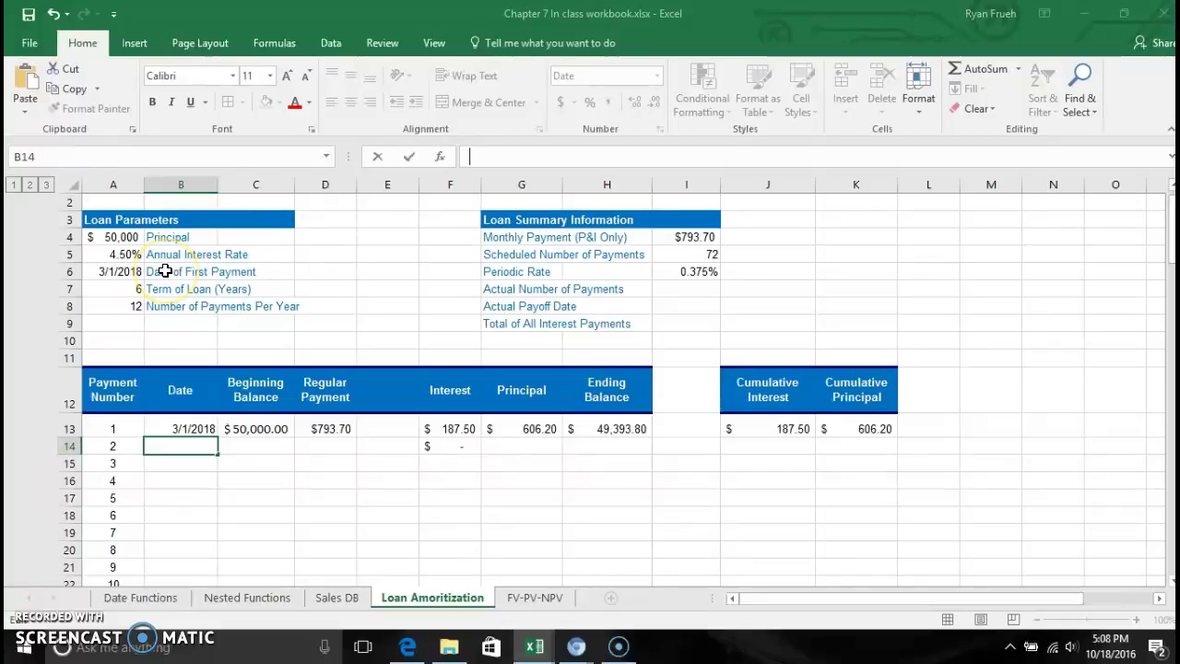
- Examine the rate, nper and pv arguments of the Monthly Payment formula in I4, plus the Scheduled Number of Payments and Periodic Rate formulas
left_click(135, 243)
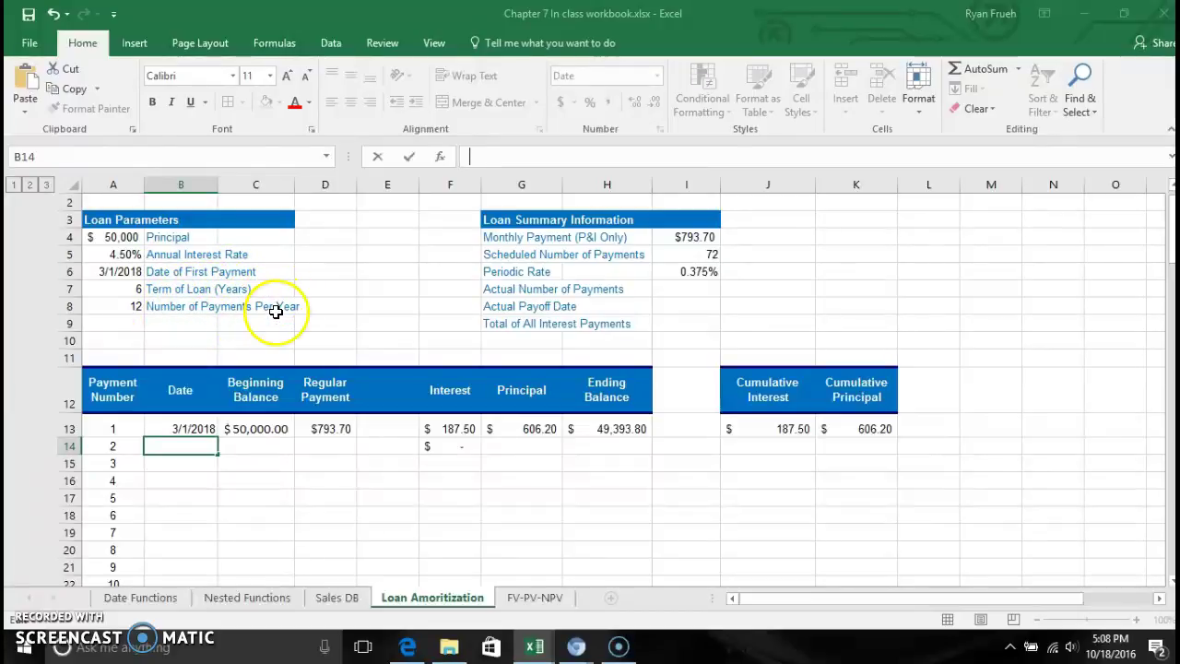
key("F2")
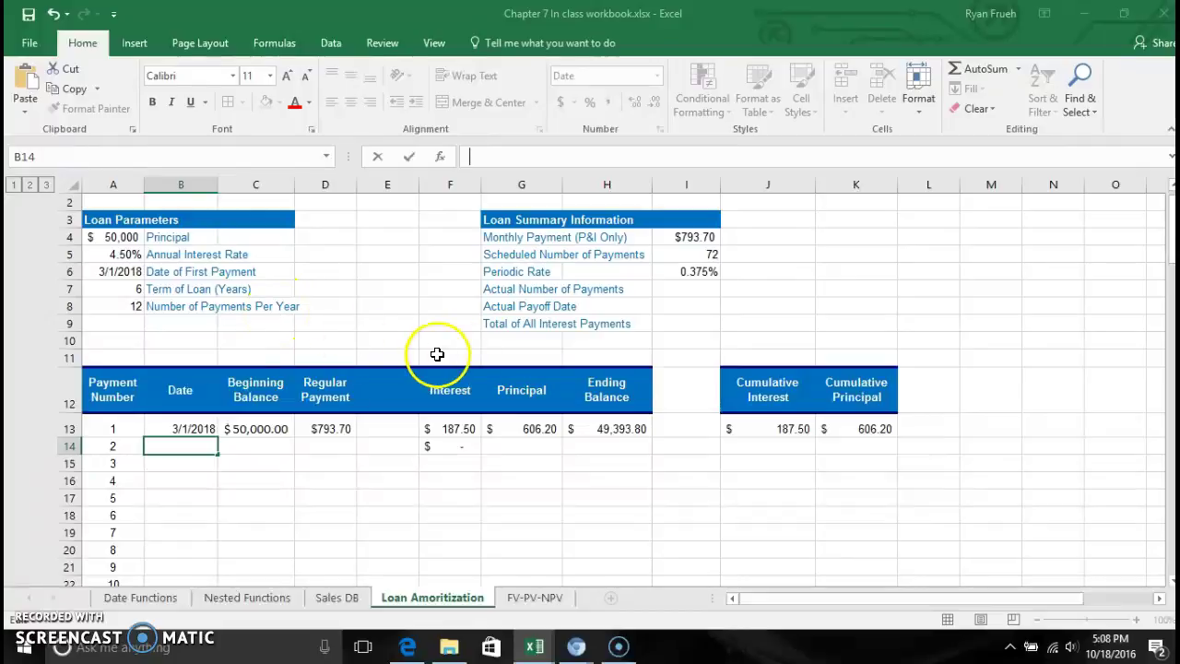
left_click(690, 237)
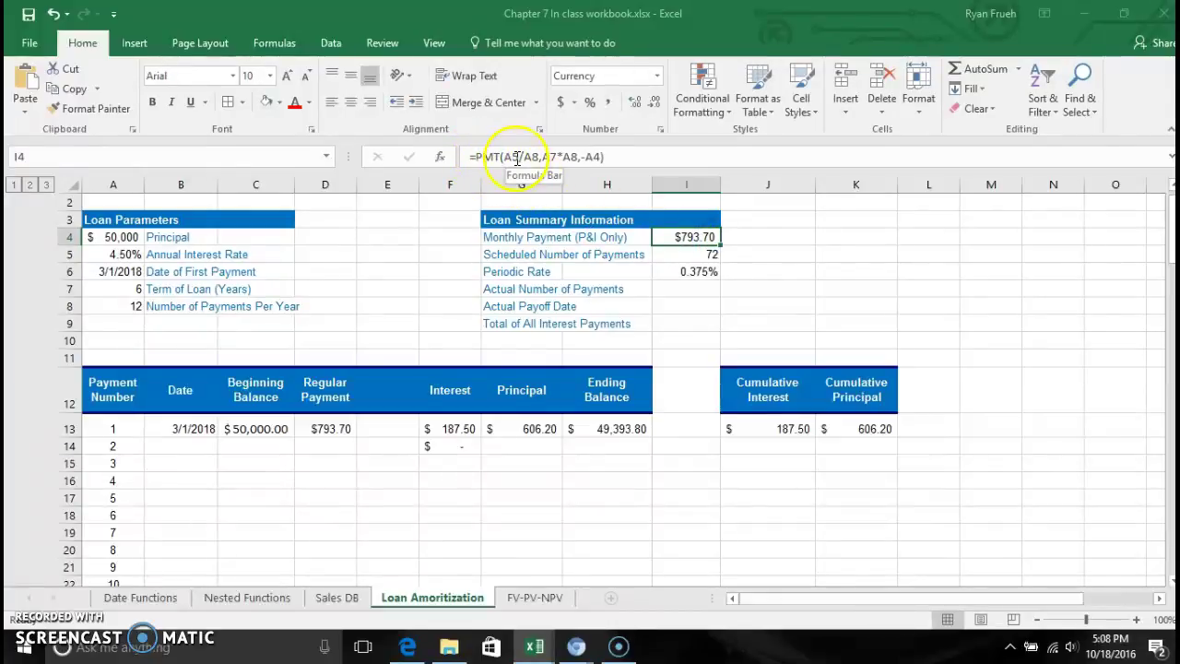
left_click(516, 156)
left_click(523, 157)
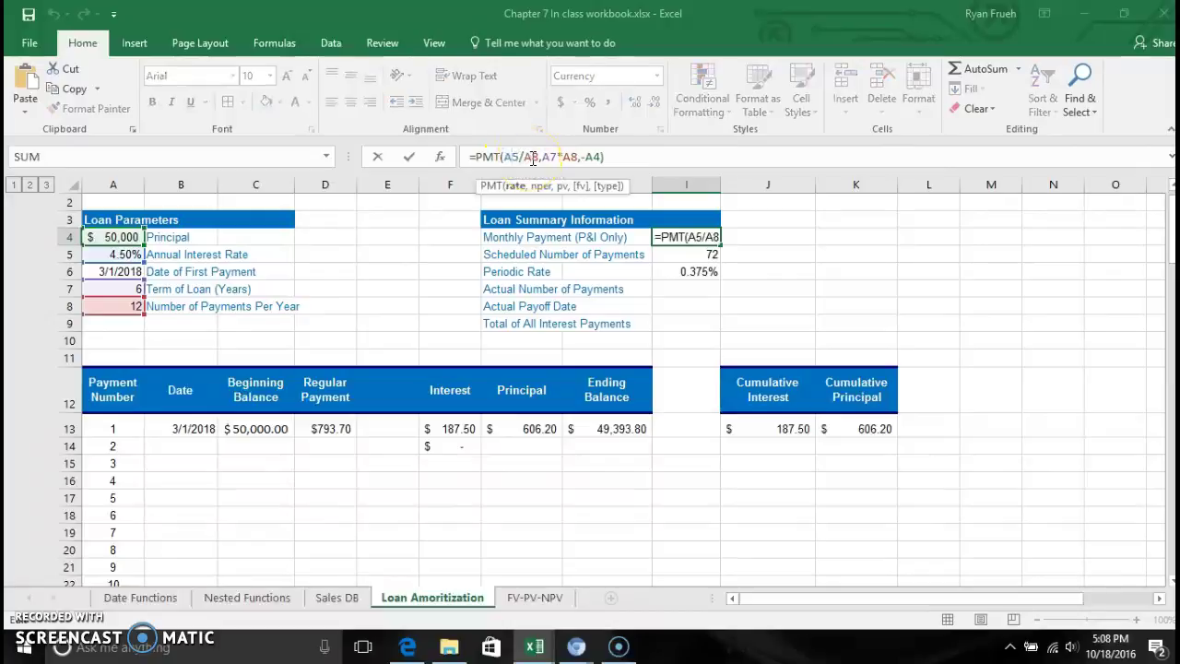
left_click(519, 156)
left_click(535, 157)
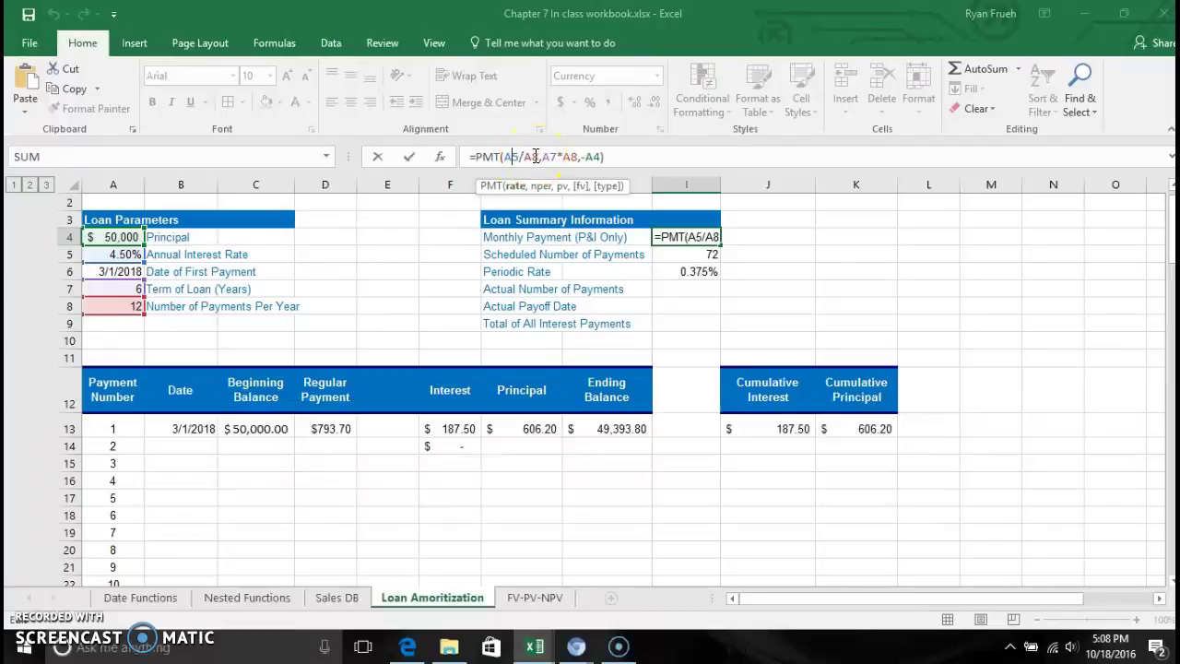
left_click(533, 157)
left_click(546, 157)
left_click(546, 157)
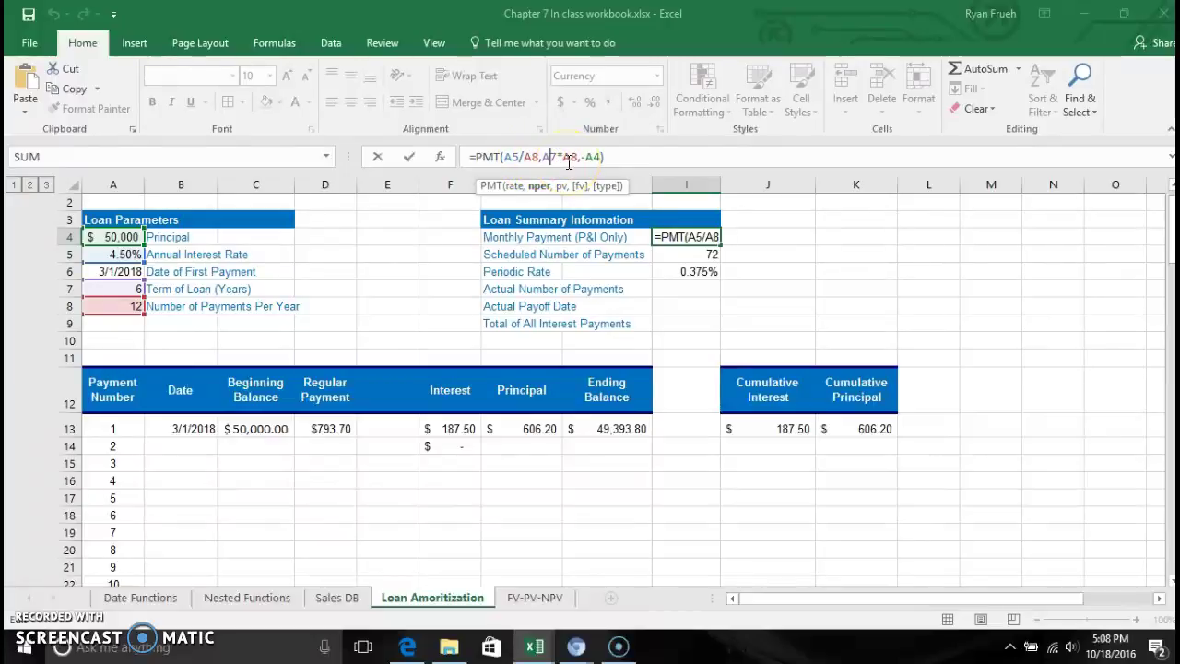
left_click(567, 158)
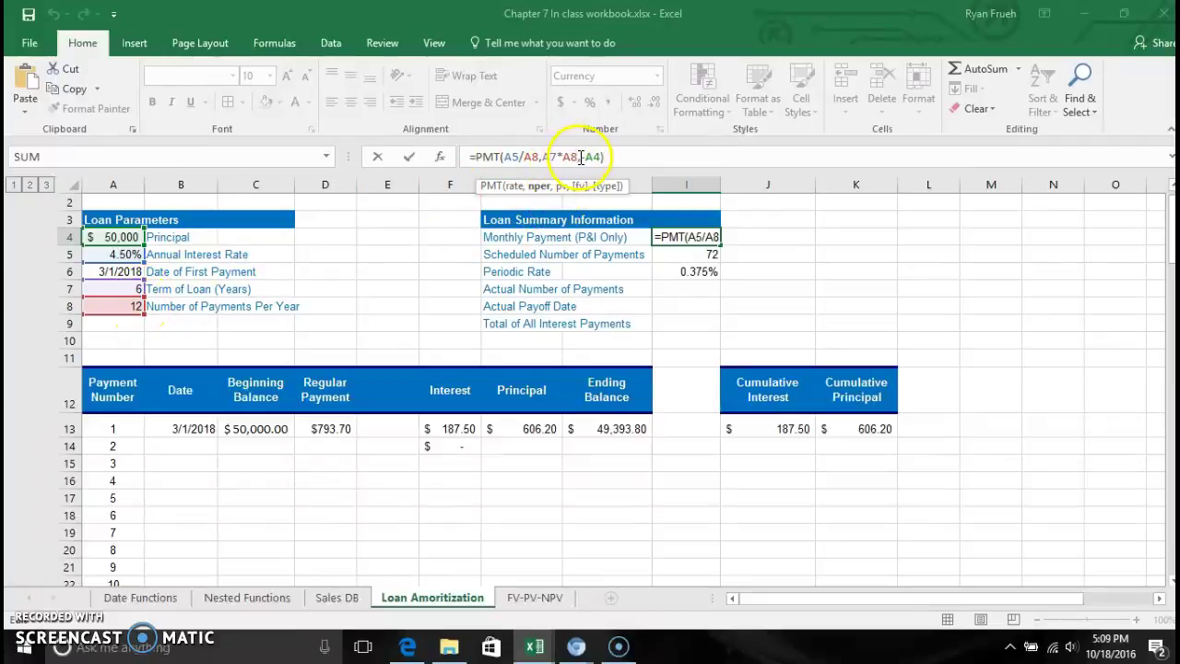
left_click(597, 156)
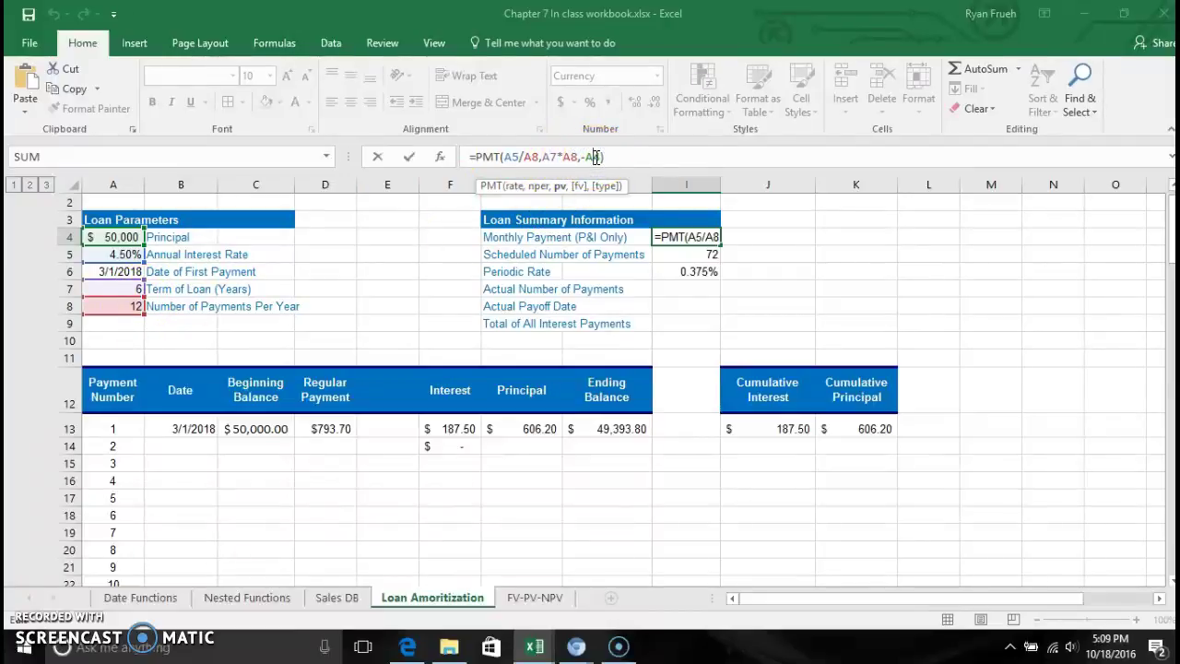
left_click(586, 158)
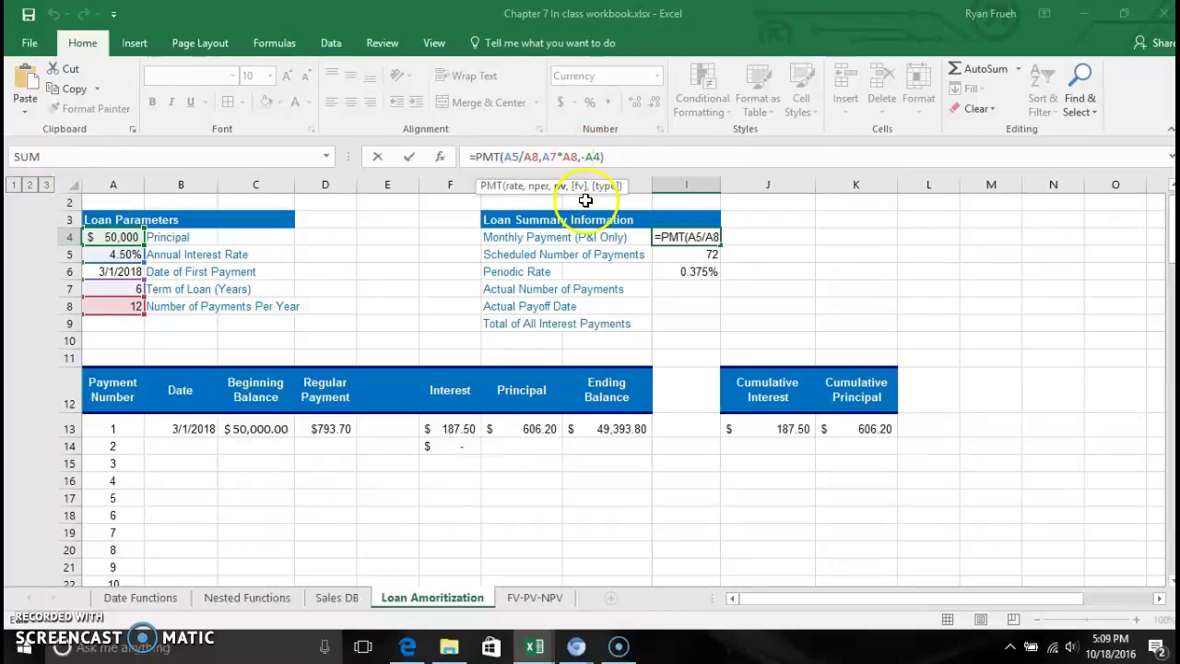
left_click(673, 238)
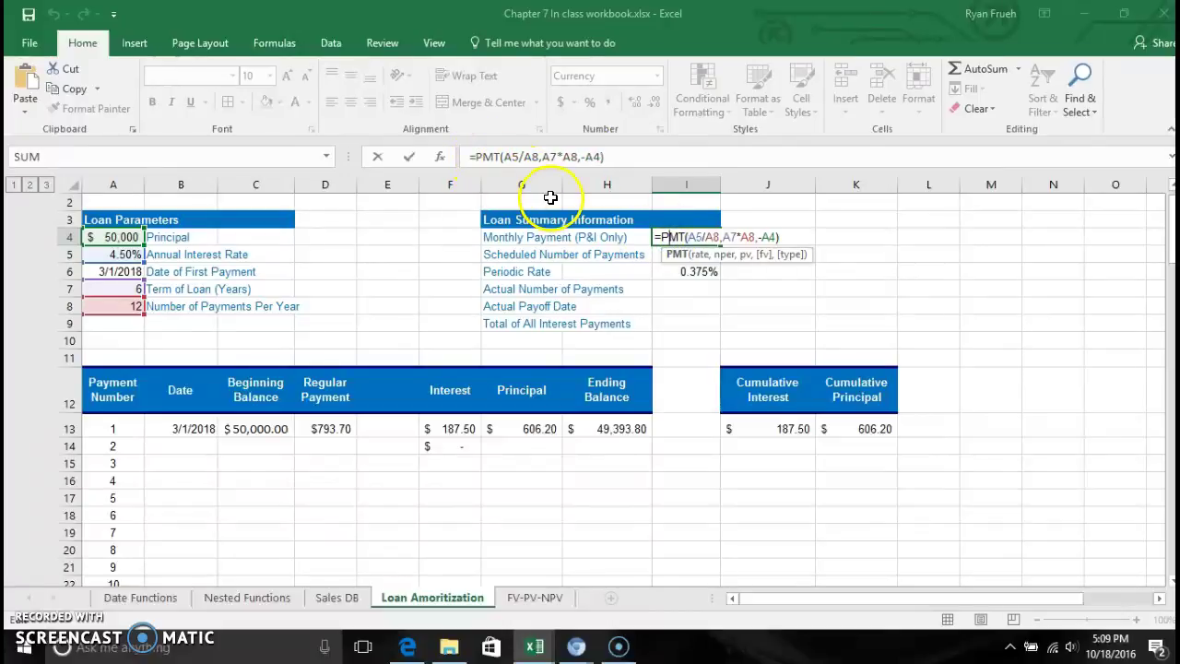
left_click(624, 158)
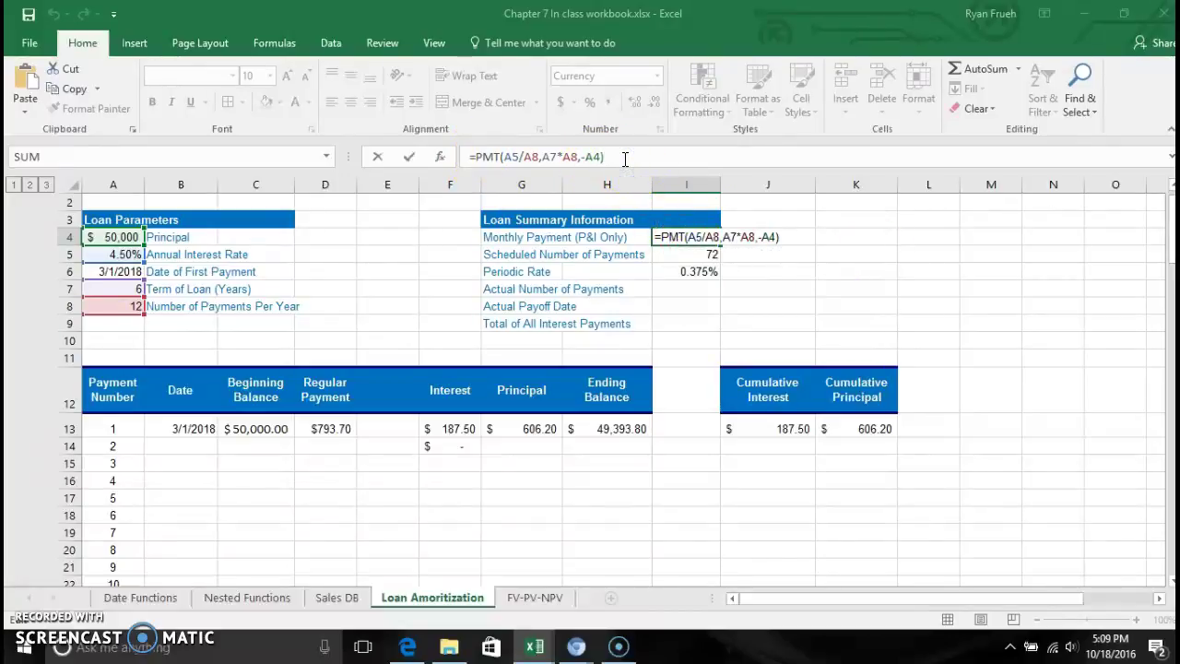
key("Return")
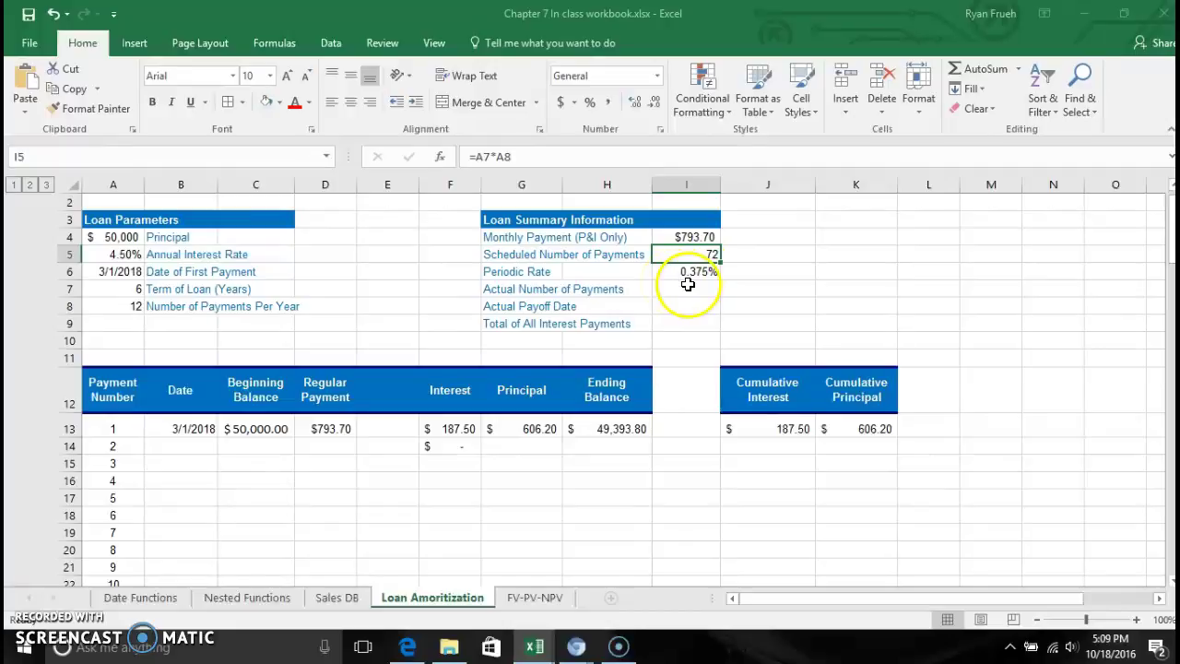
left_click(689, 276)
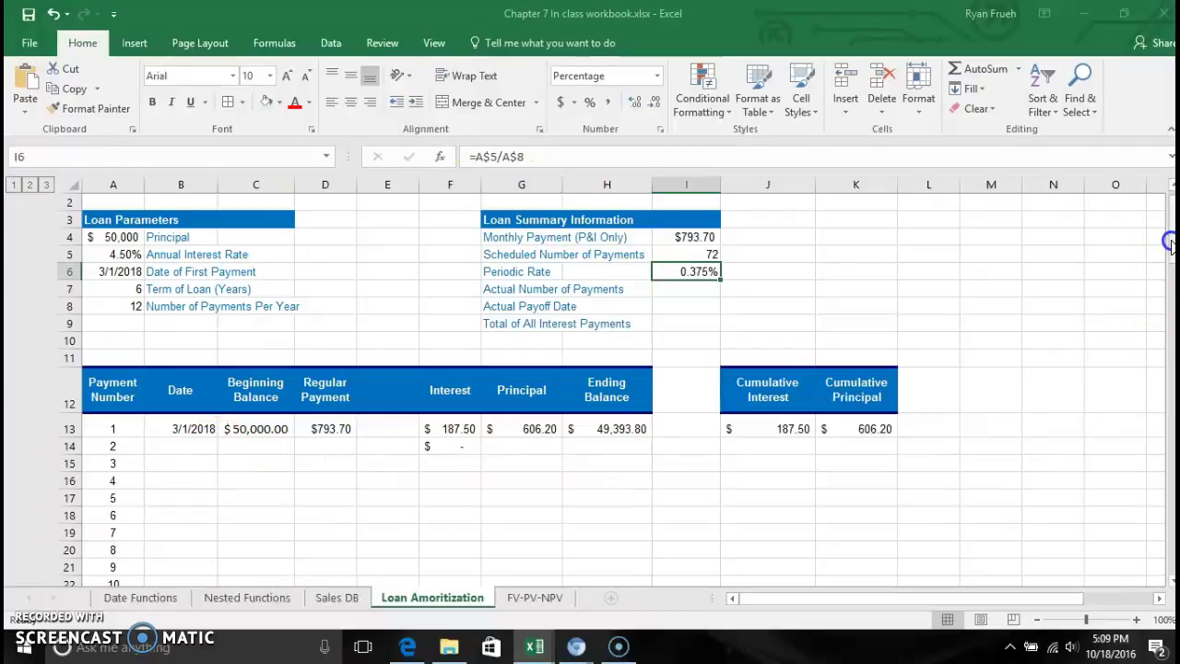
- Enter the formula =EDATE(B13,1) in B14 as the date of the second payment
mouse_move(1170, 251)
left_mouse_down()
mouse_move(1146, 464)
mouse_move(1170, 334)
mouse_move(1170, 231)
mouse_move(1170, 259)
left_mouse_up()
left_click(198, 307)
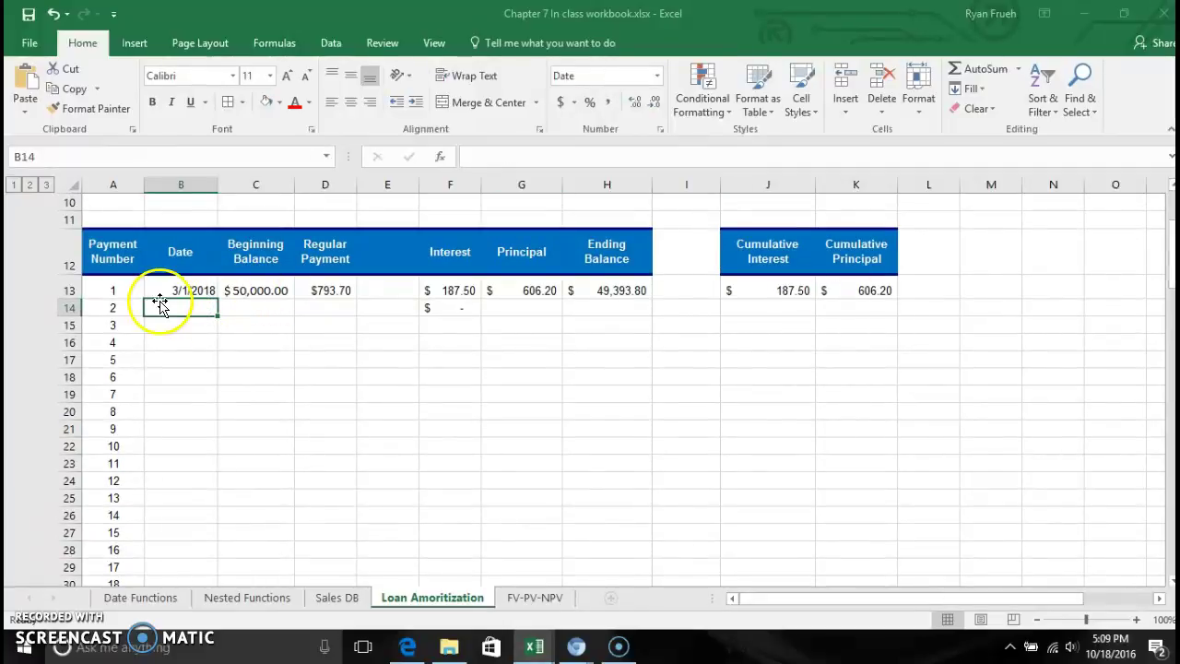
left_click(187, 313)
type("=")
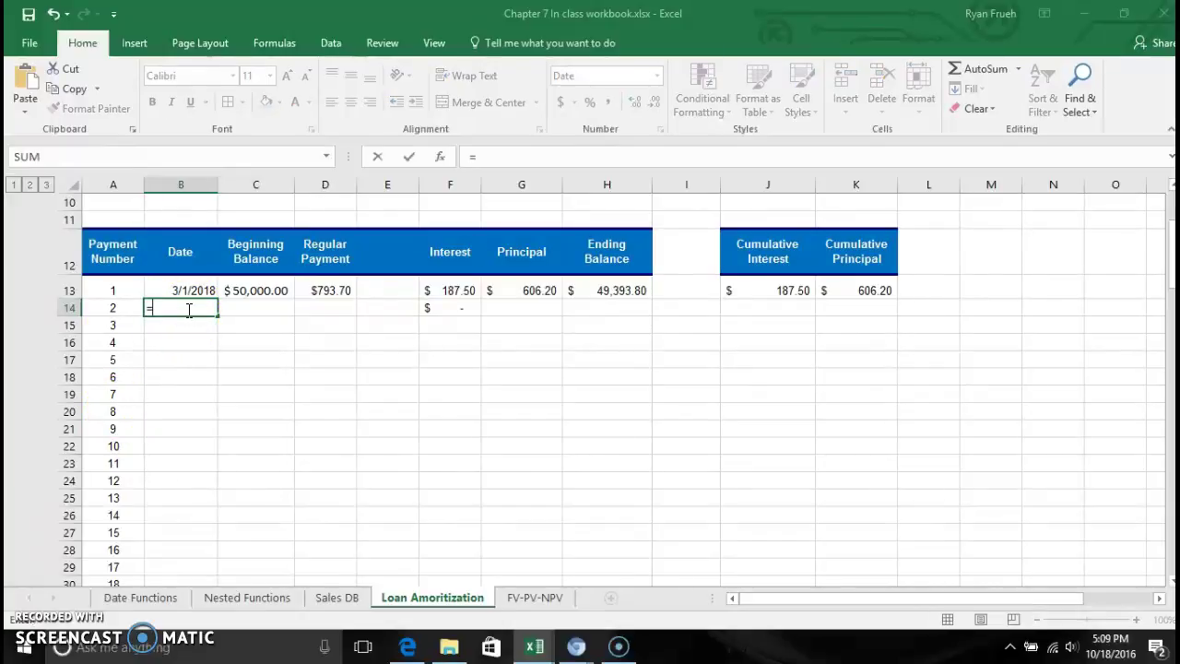
type("EDATE(")
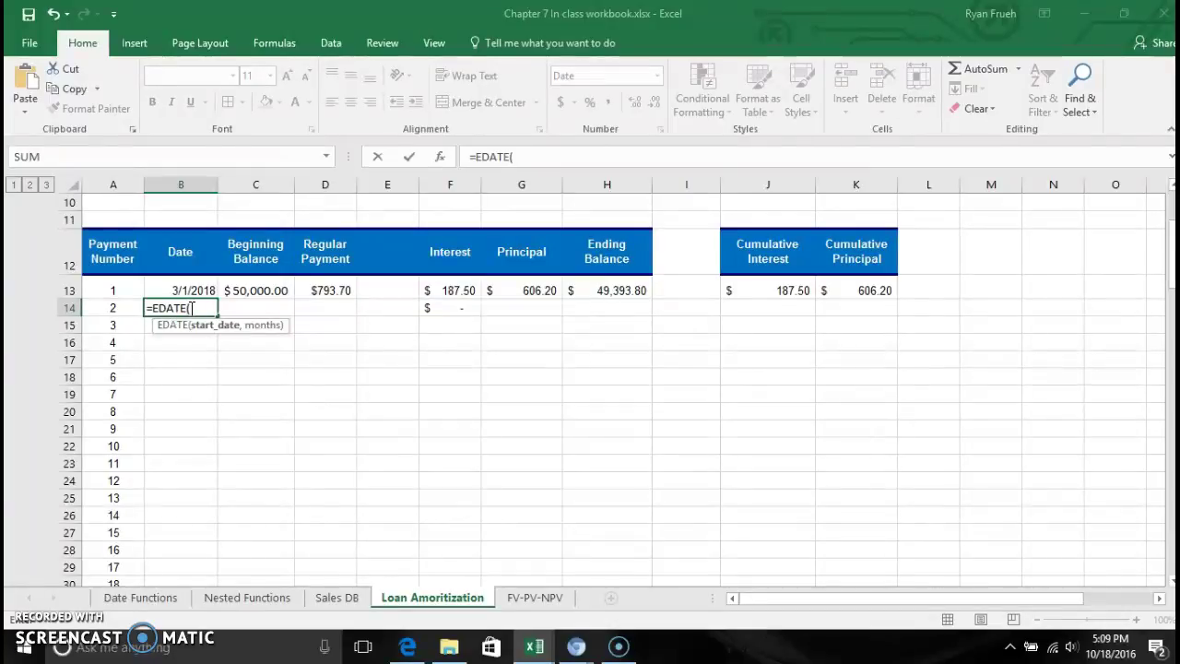
type("B")
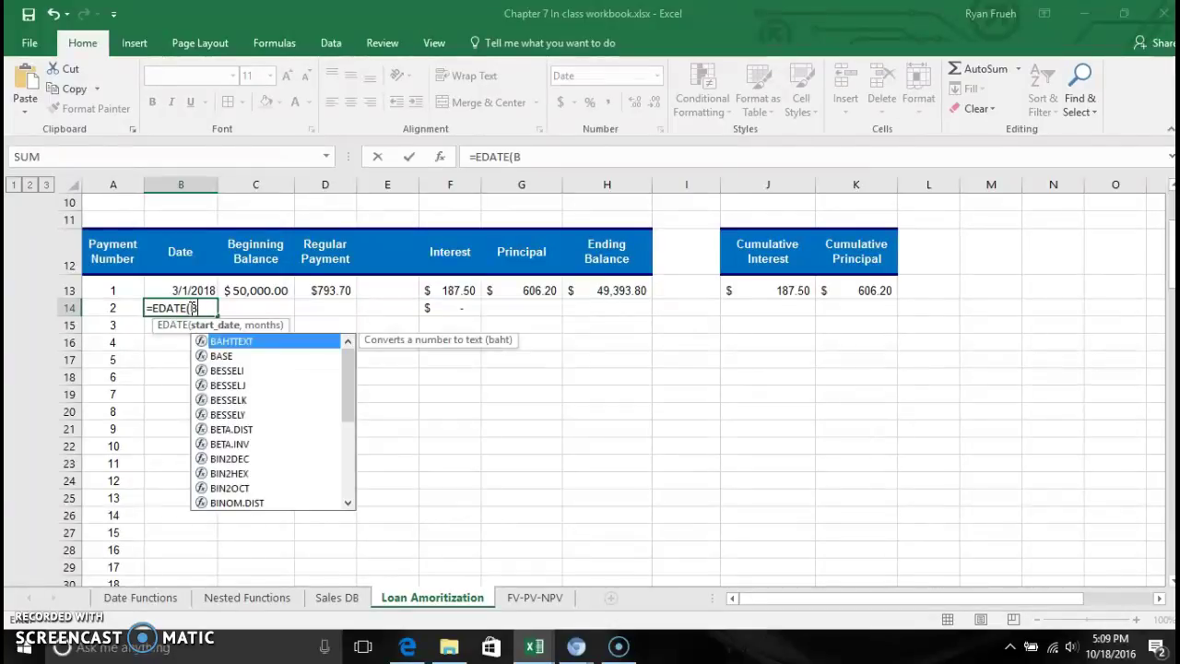
type("!")
key("BackSpace")
type("13,1")
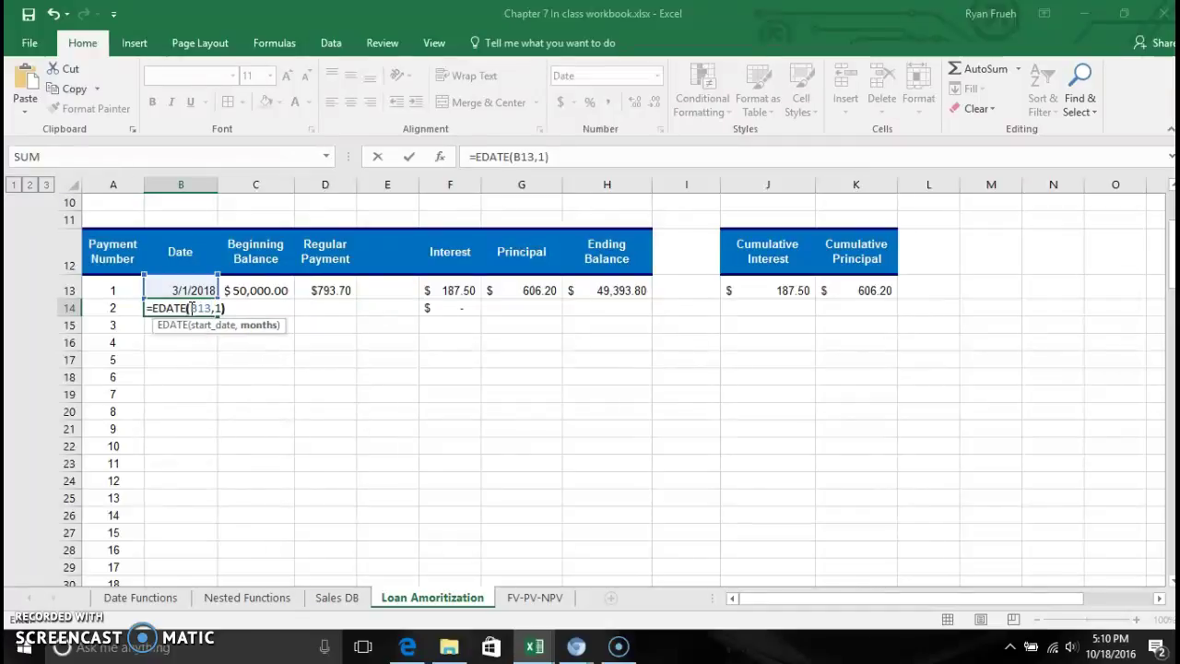
key("Return")
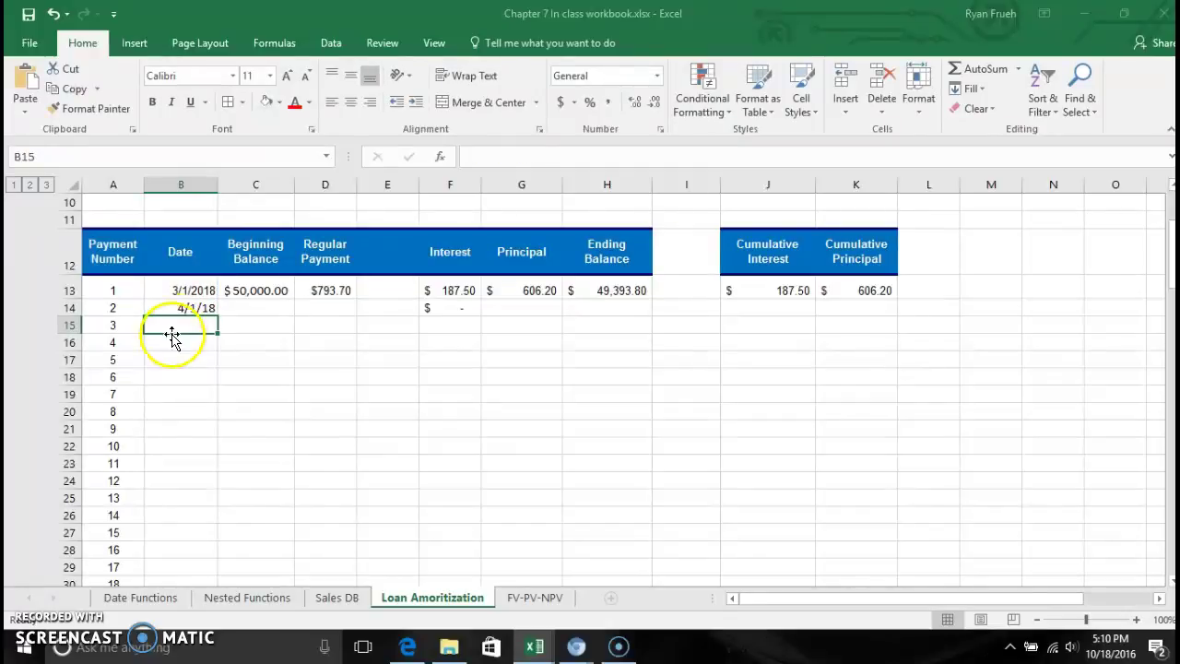
- Format the second payment's date in B14 as Short Date and fill its formula down to payment 72 in B84
left_click(199, 307)
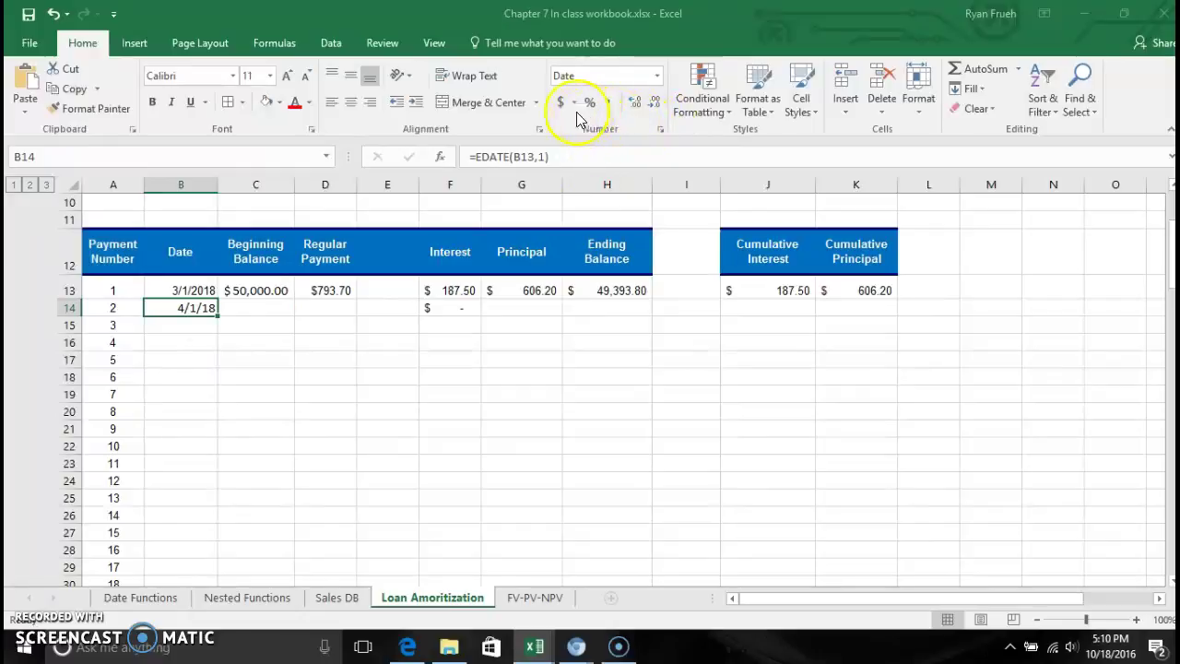
left_click(659, 78)
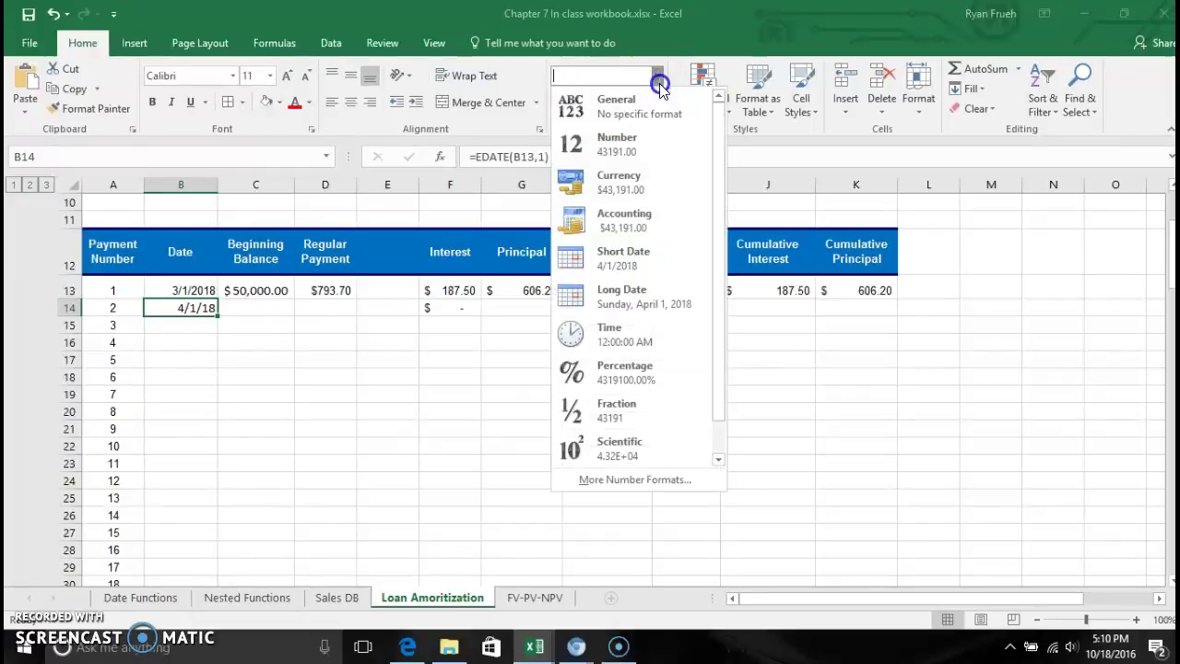
left_click(649, 257)
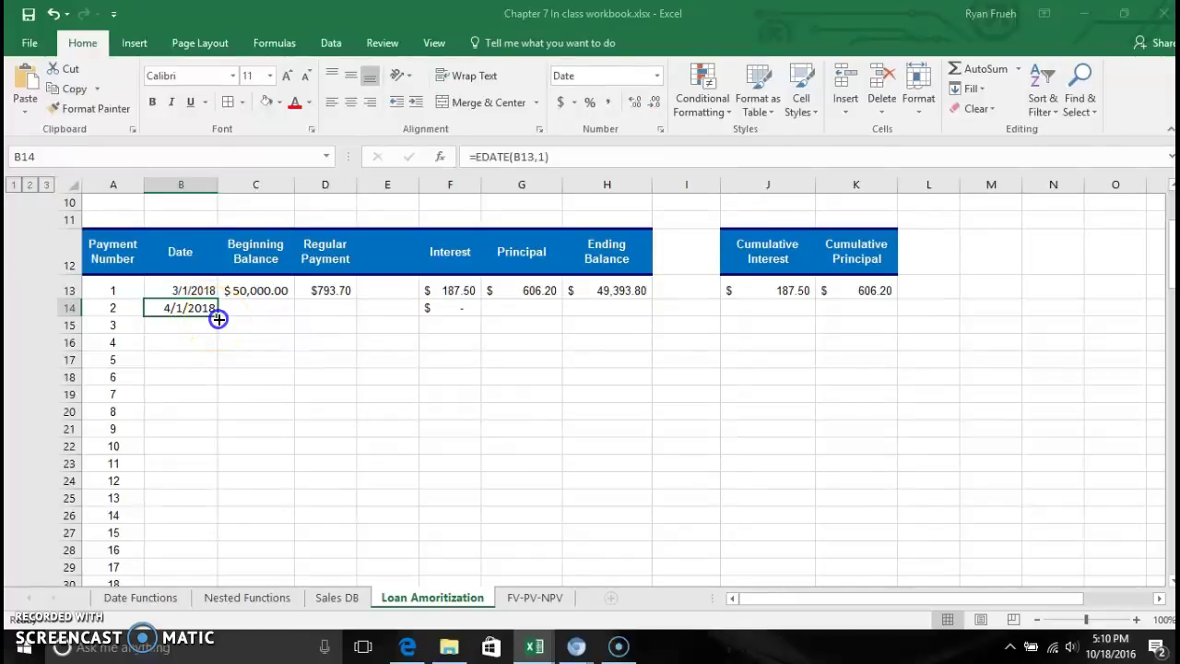
left_click_drag(218, 318, 219, 330)
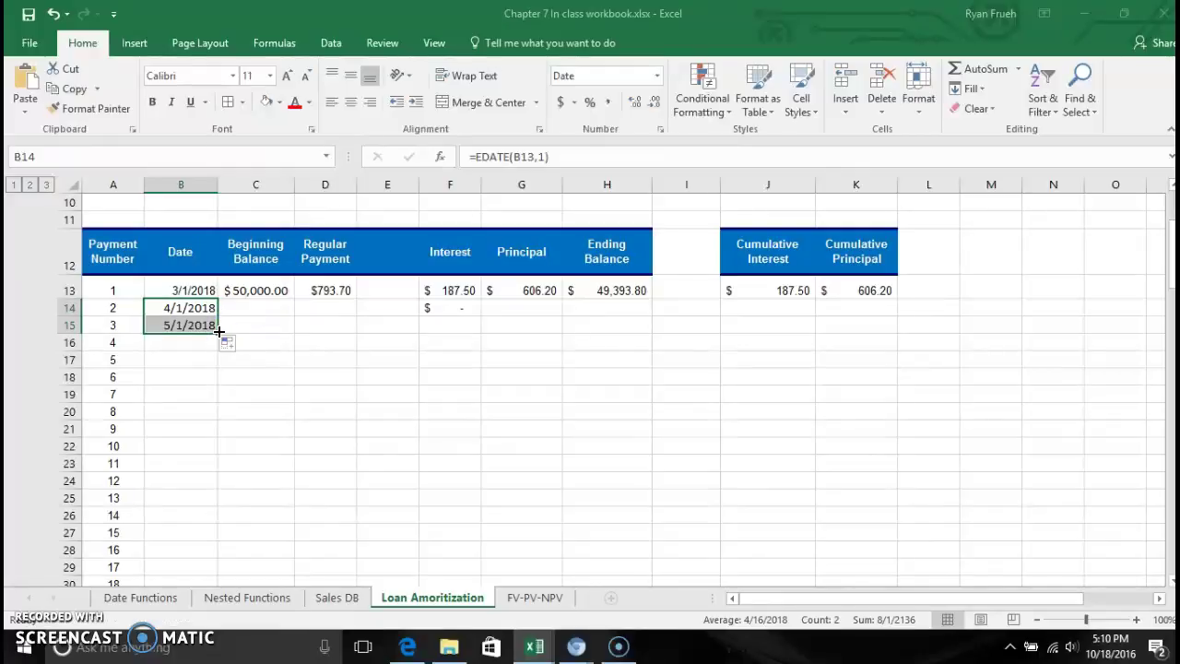
left_click_drag(218, 333, 224, 561)
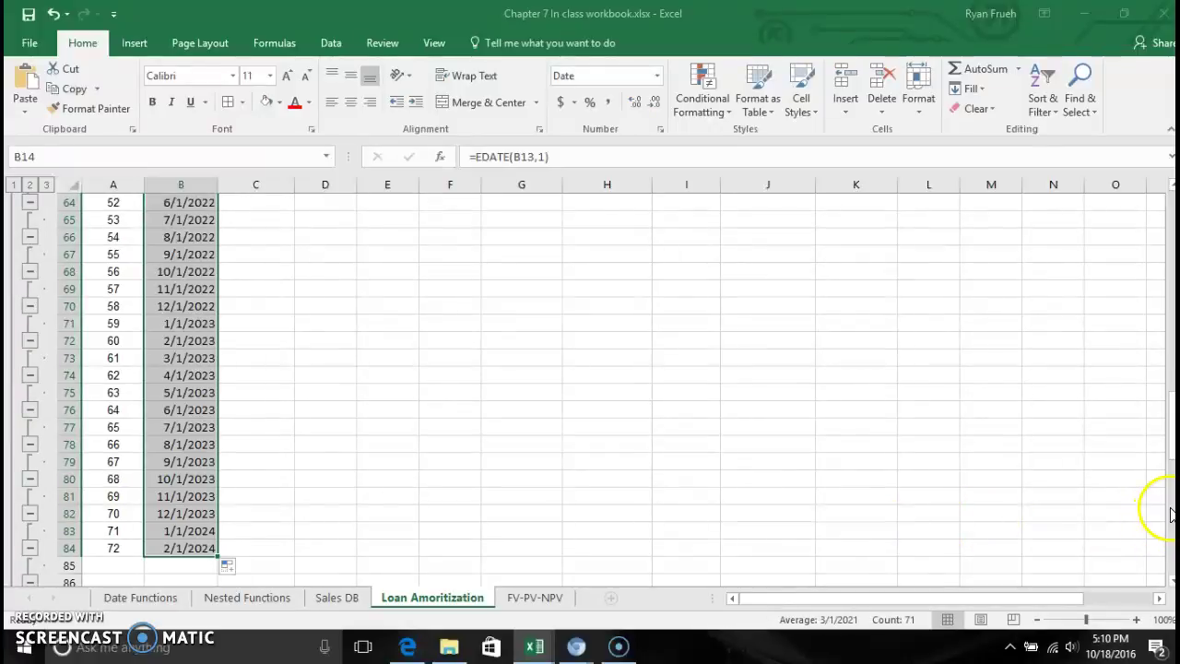
- Examine the first payment row's formulas for beginning balance, regular payment, interest, principal and ending balance
left_click(1172, 195)
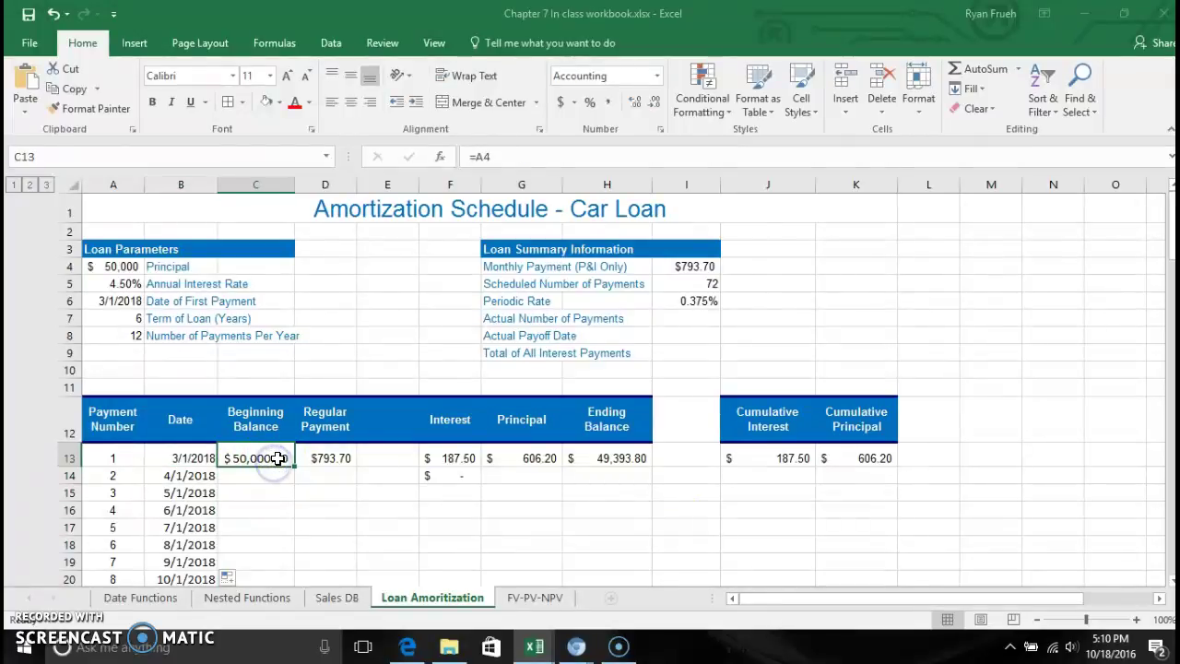
left_click(343, 458)
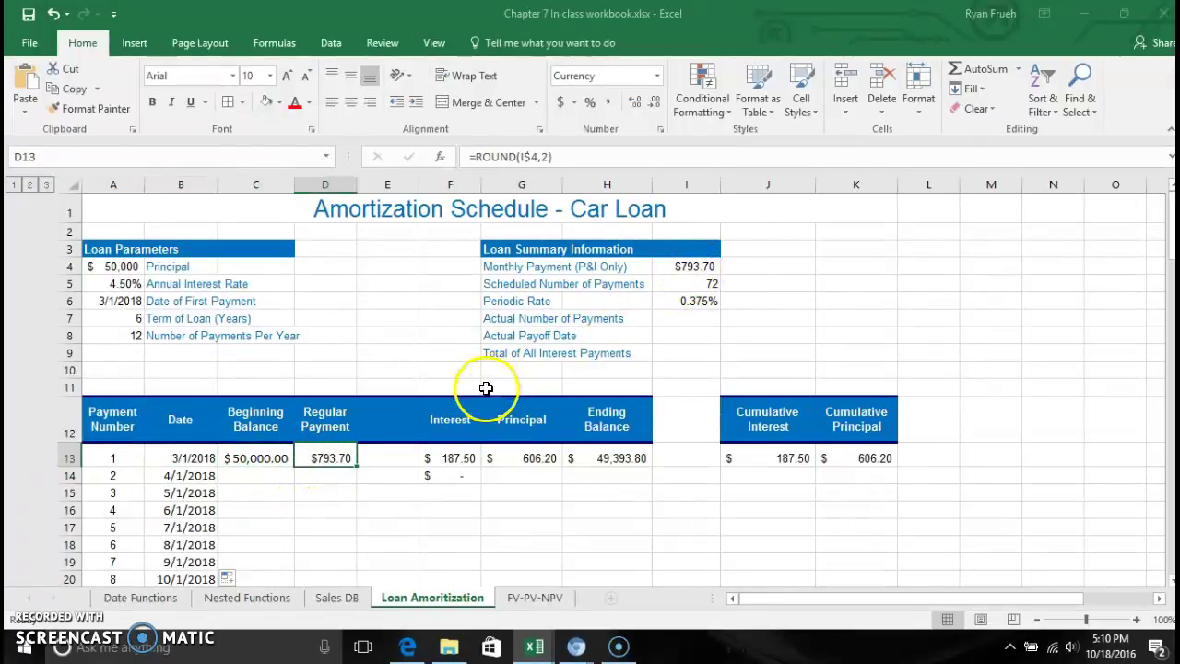
left_click(470, 458)
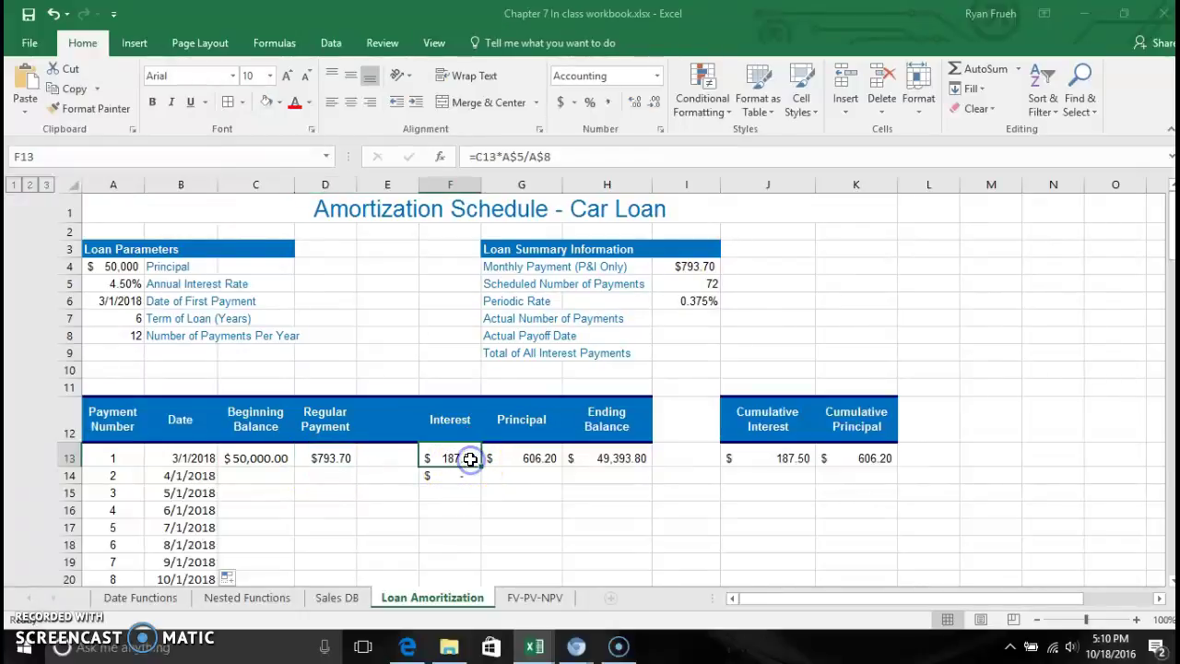
left_click(492, 158)
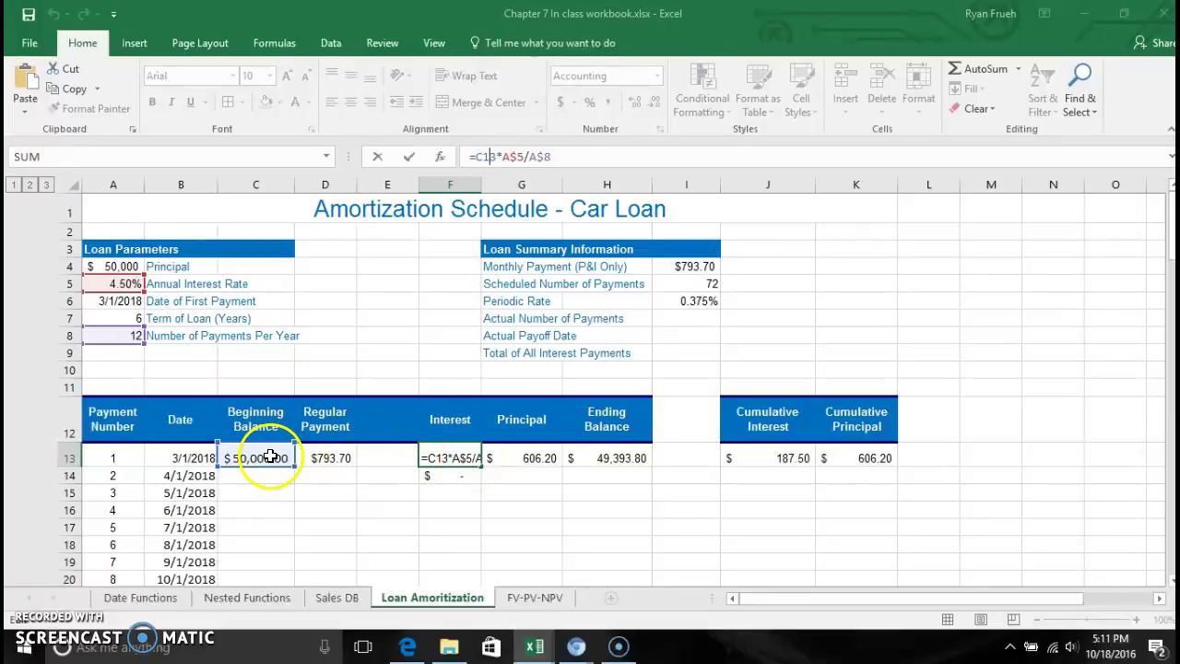
left_click(461, 455)
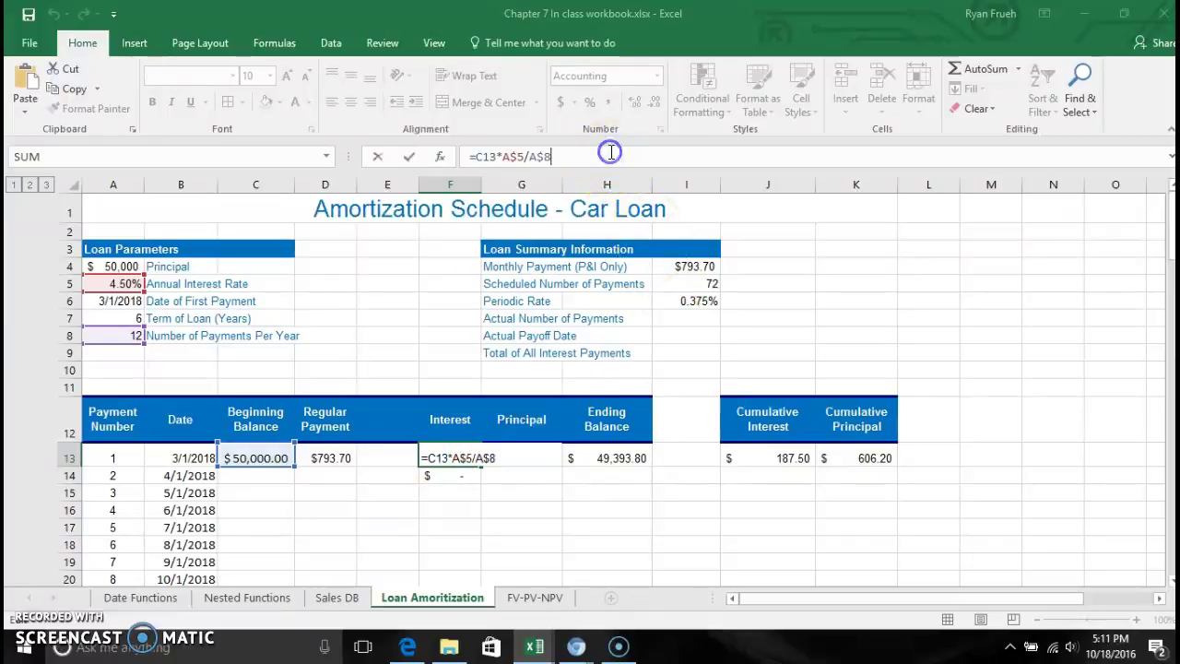
key("Return")
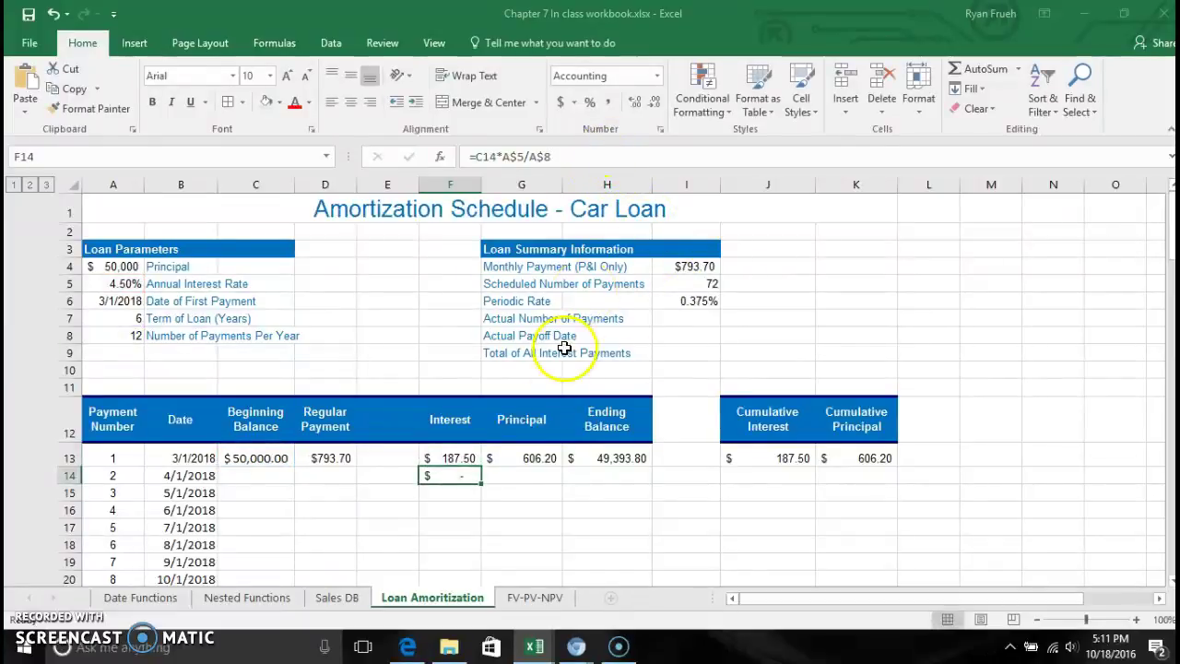
left_click(546, 462)
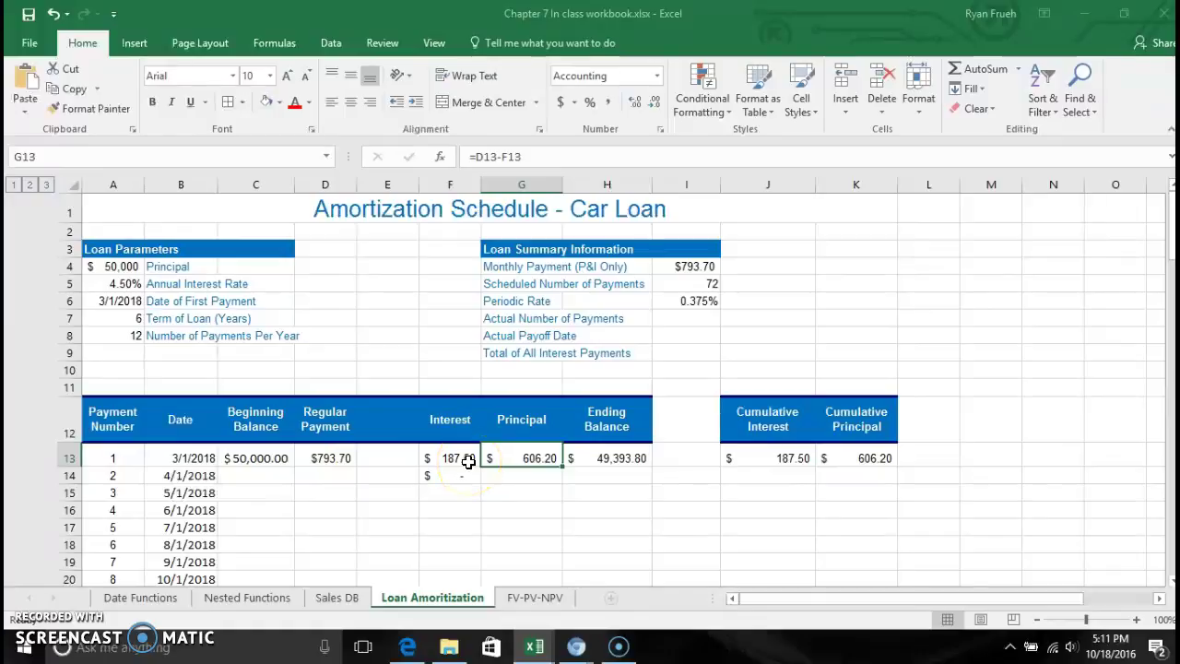
left_click(627, 460)
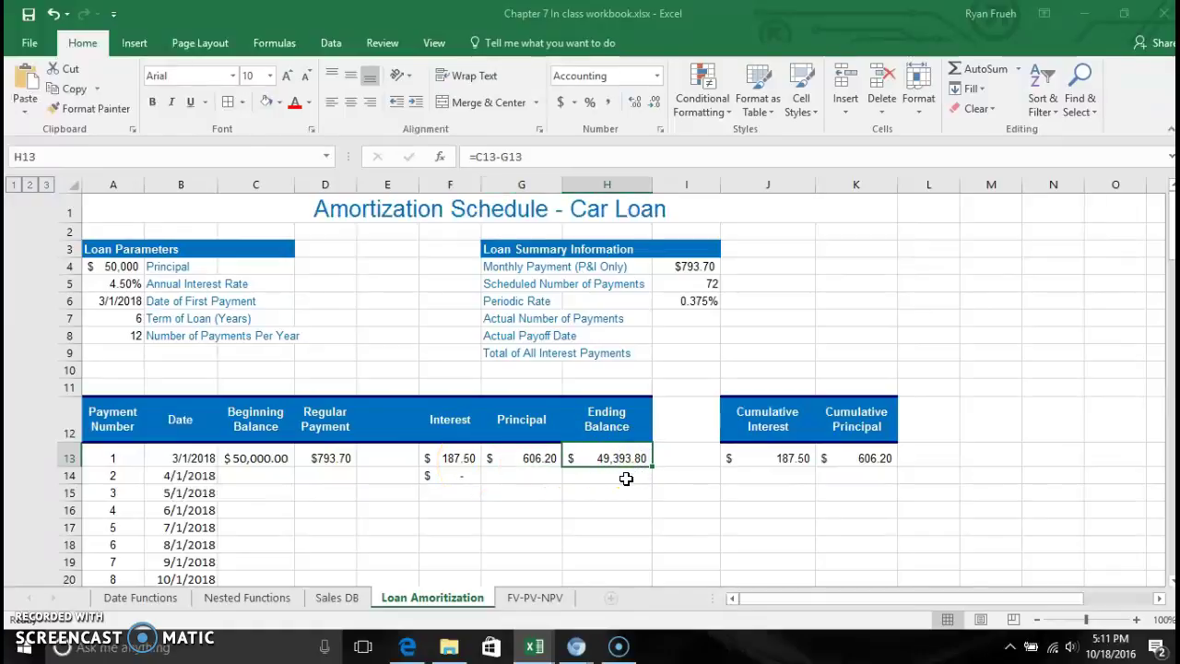
- Enter the formula =H13 in C14 so payment 2's beginning balance takes payment 1's ending balance
left_click(282, 477)
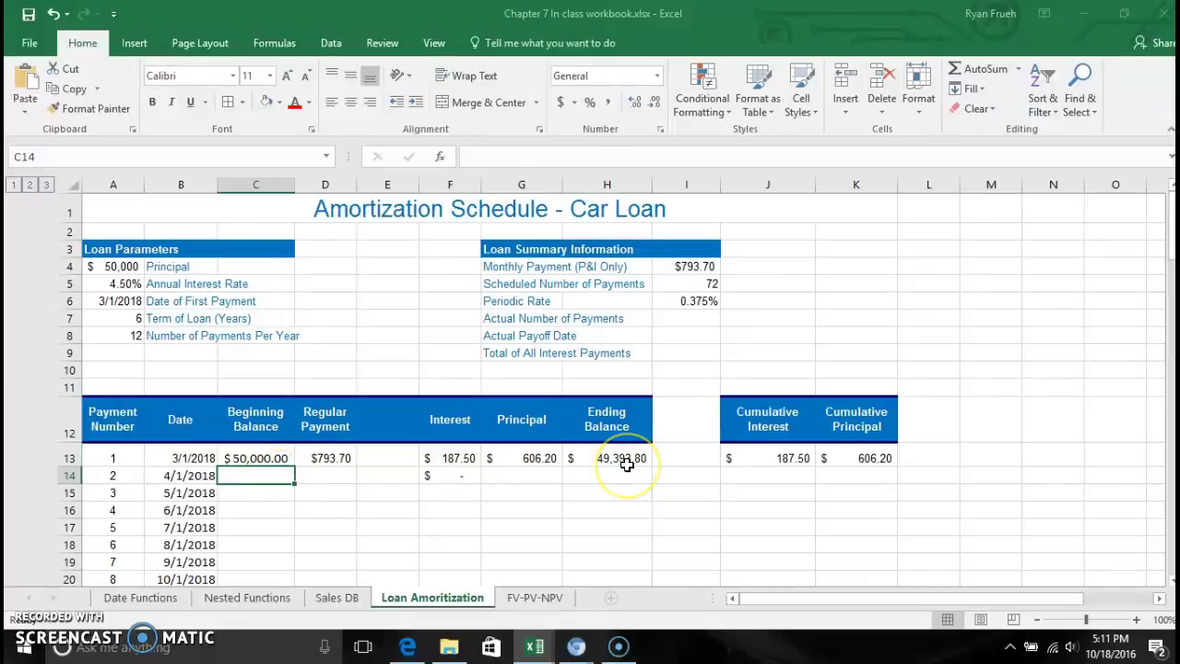
type("=")
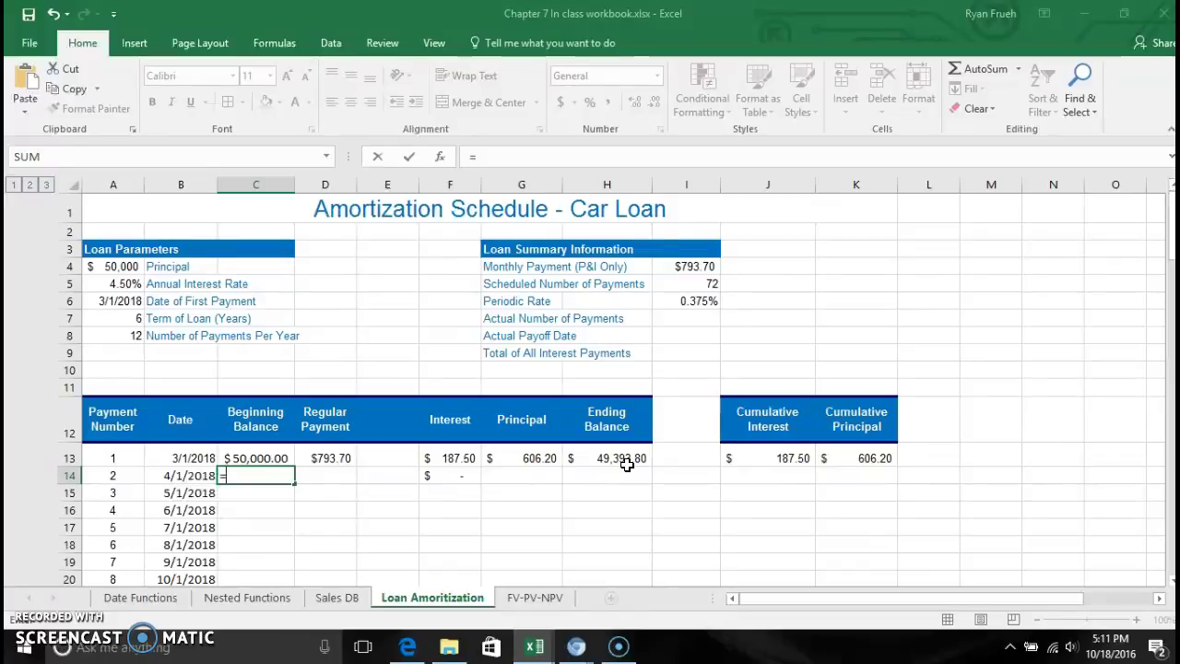
type("H")
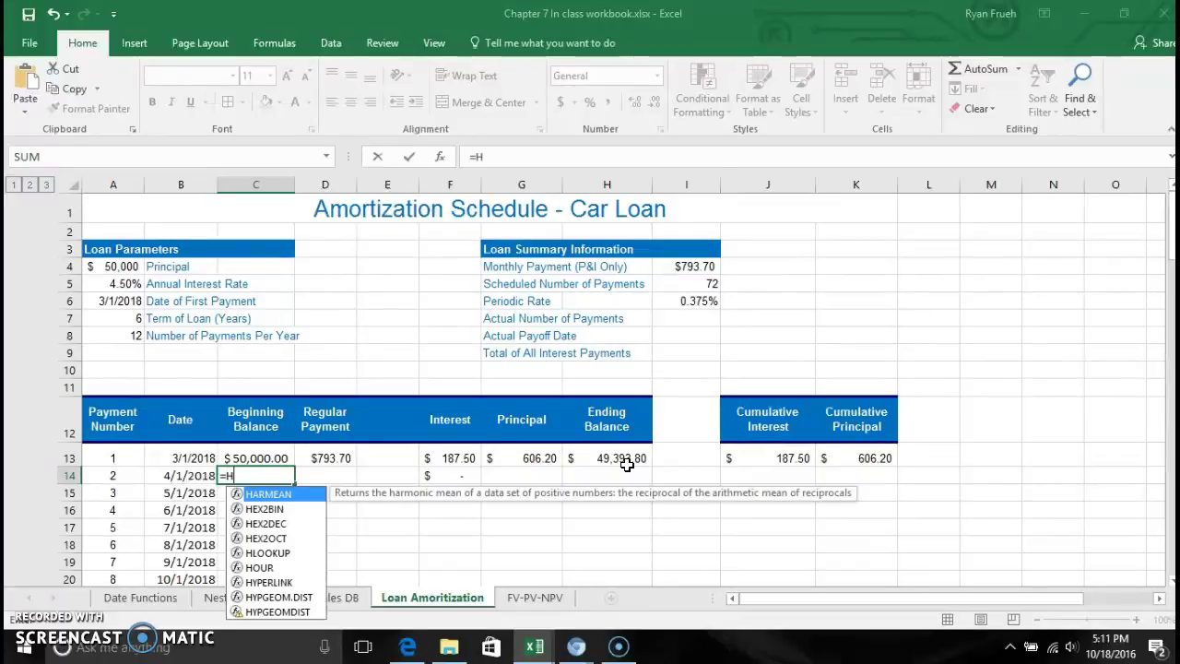
type("13")
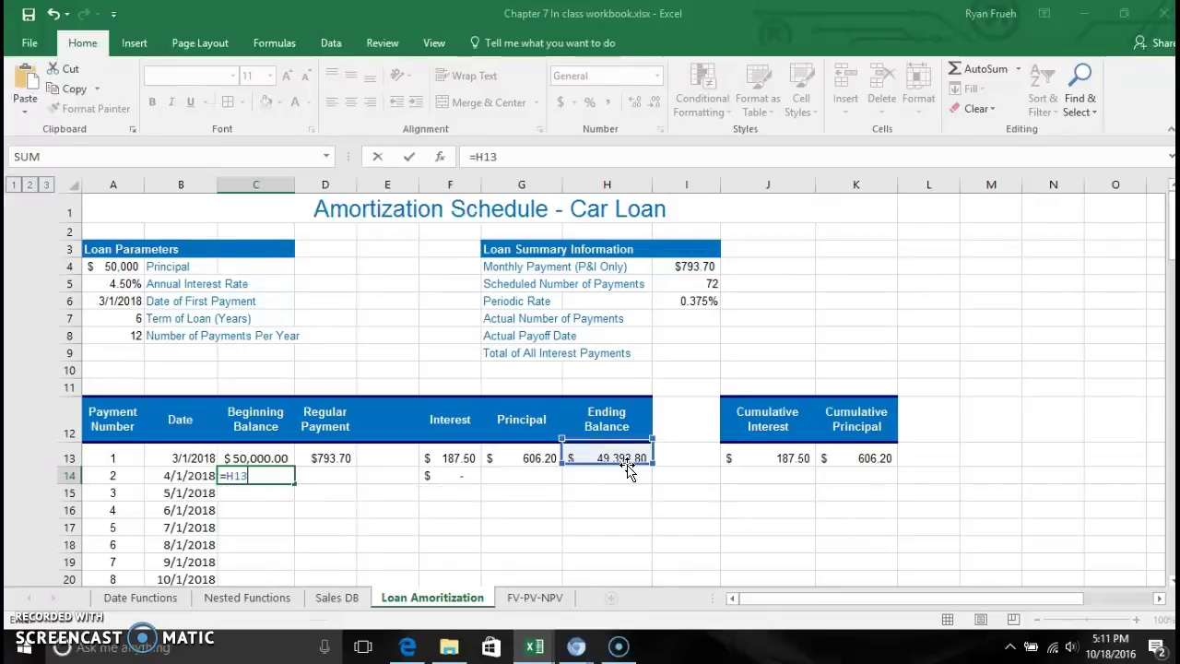
key("Return")
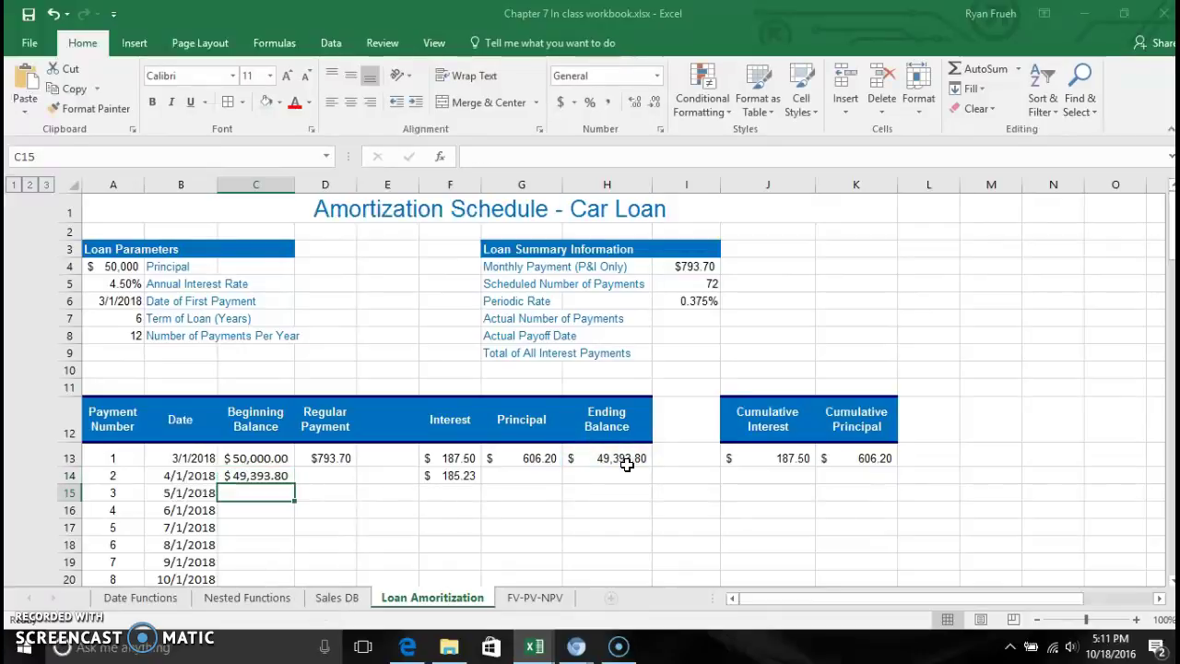
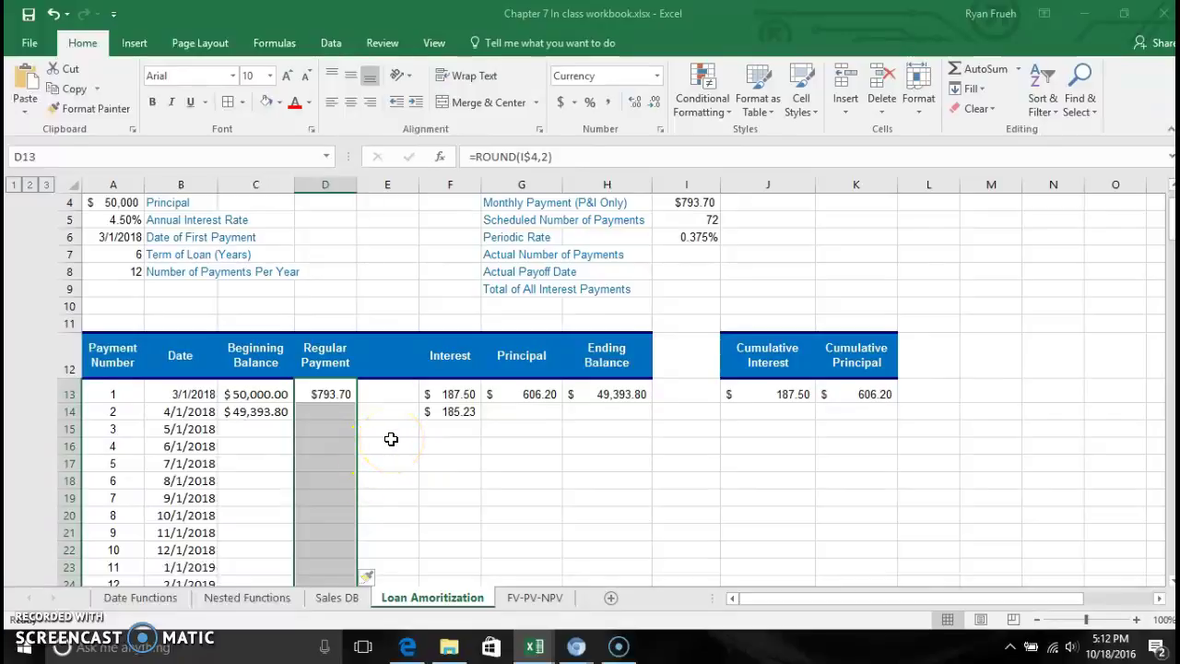
- Fill the Regular Payment formula from D13 down to payment 72 in D84
left_click(342, 429)
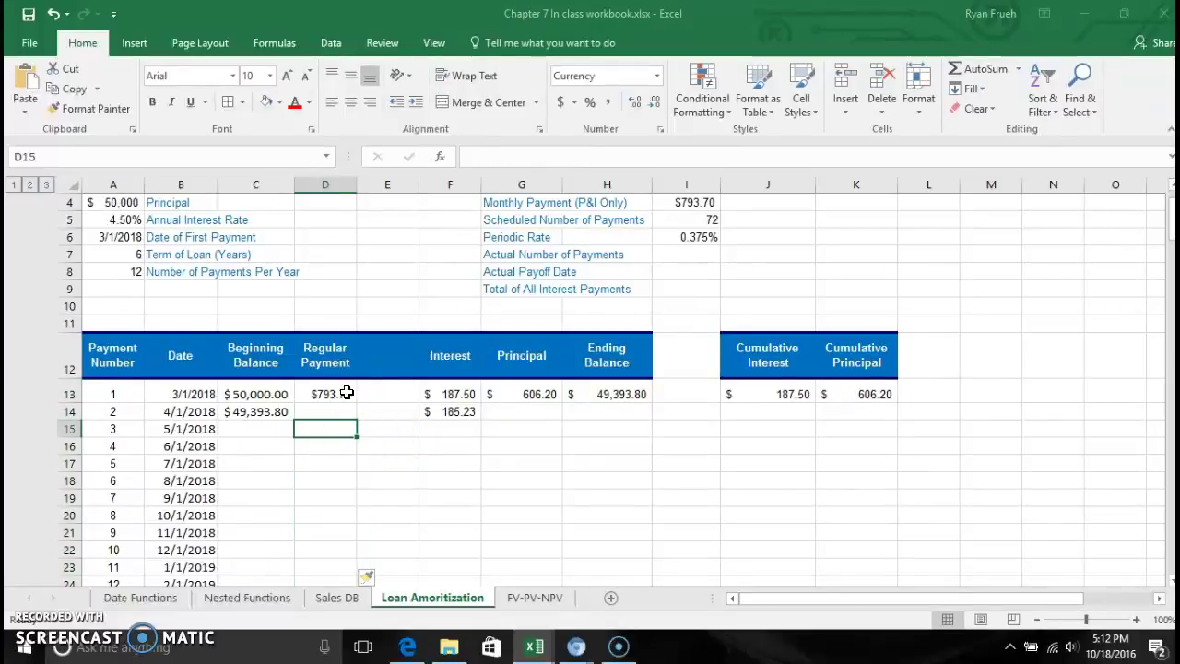
left_click(346, 394)
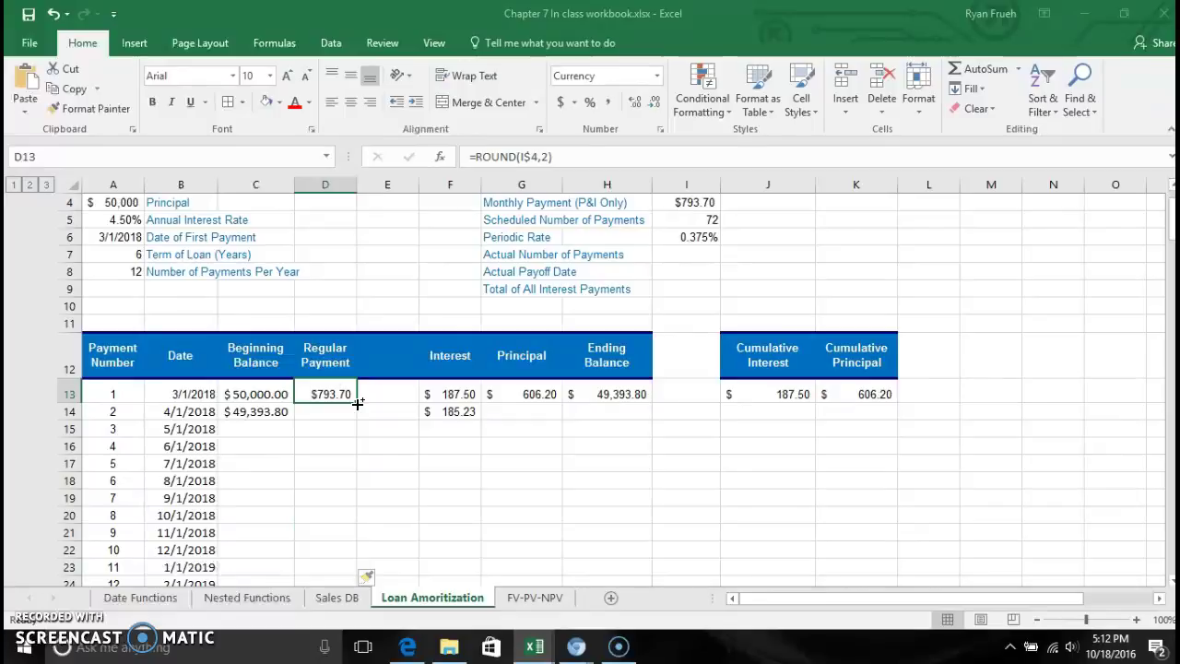
left_click_drag(355, 451, 356, 454)
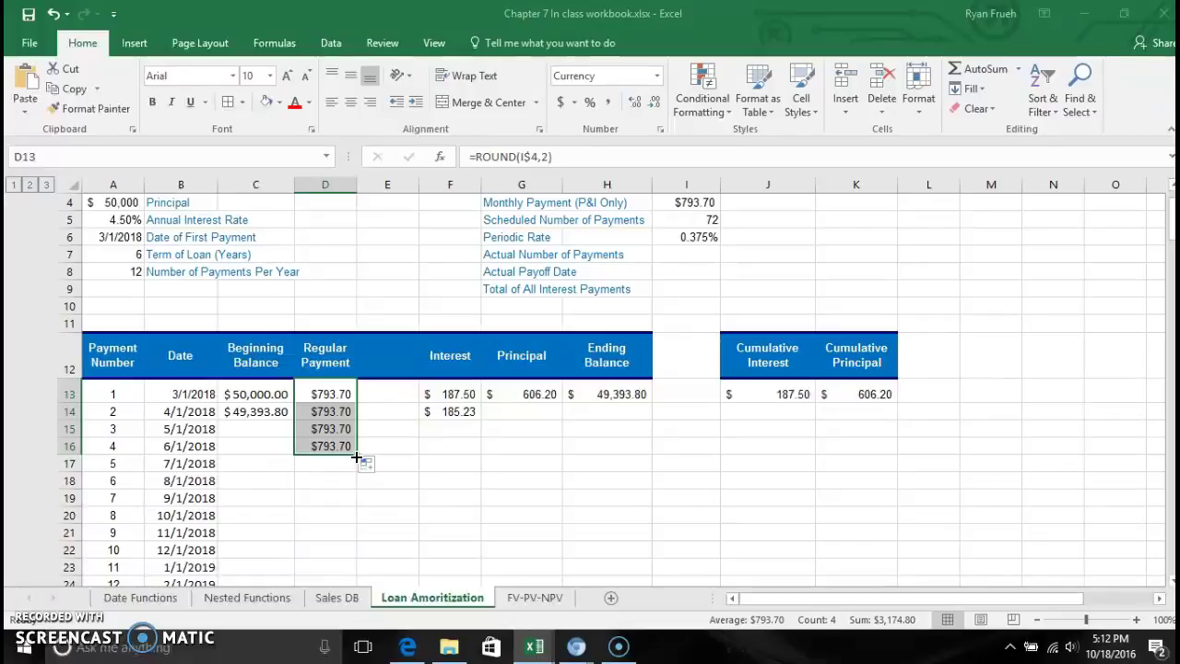
left_click_drag(357, 455, 359, 550)
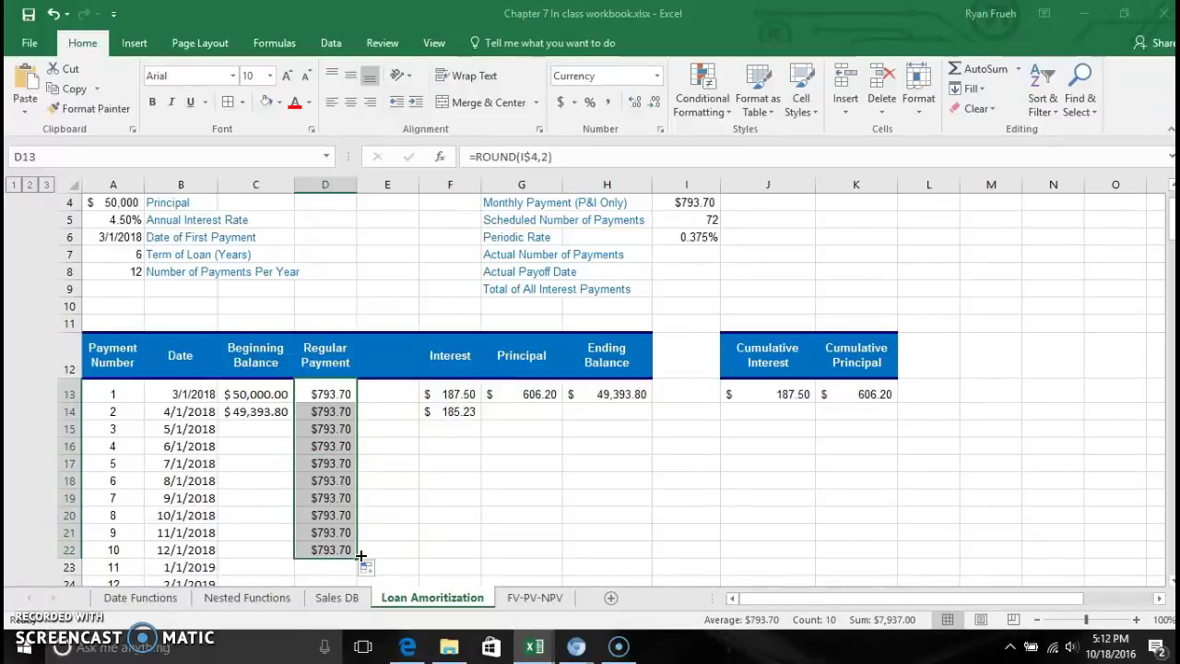
mouse_move(359, 585)
left_mouse_down()
mouse_move(353, 613)
mouse_move(355, 577)
left_mouse_up()
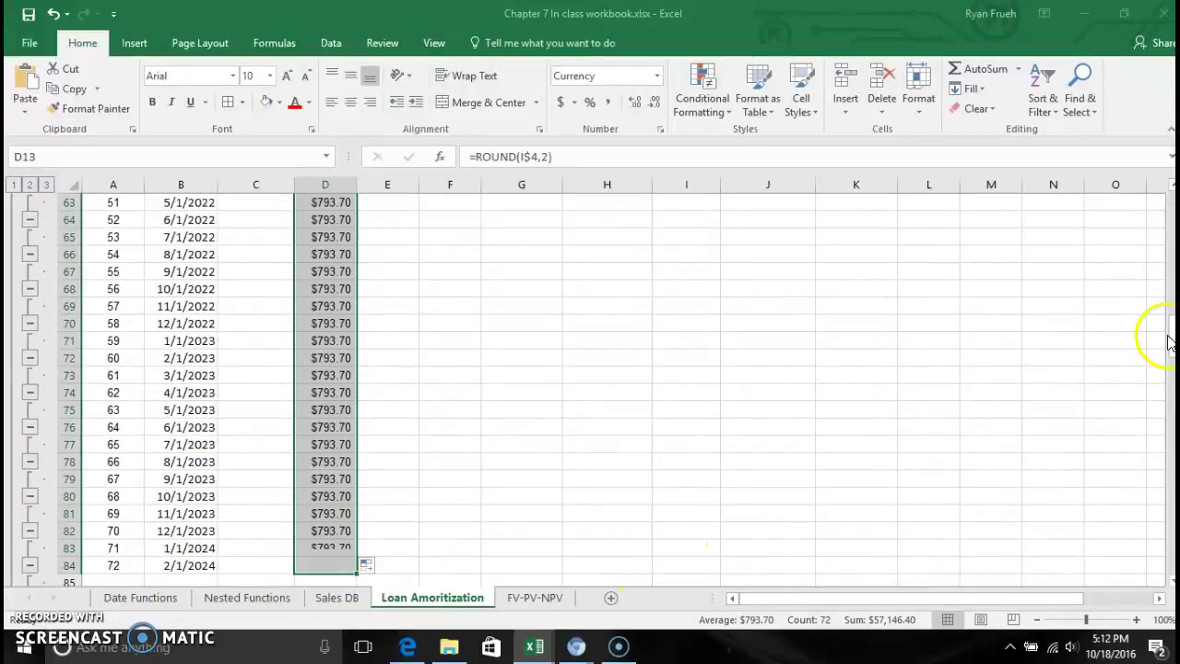
- Fill the Interest formula from F14 down to payment 72 in F84
left_click(1169, 189)
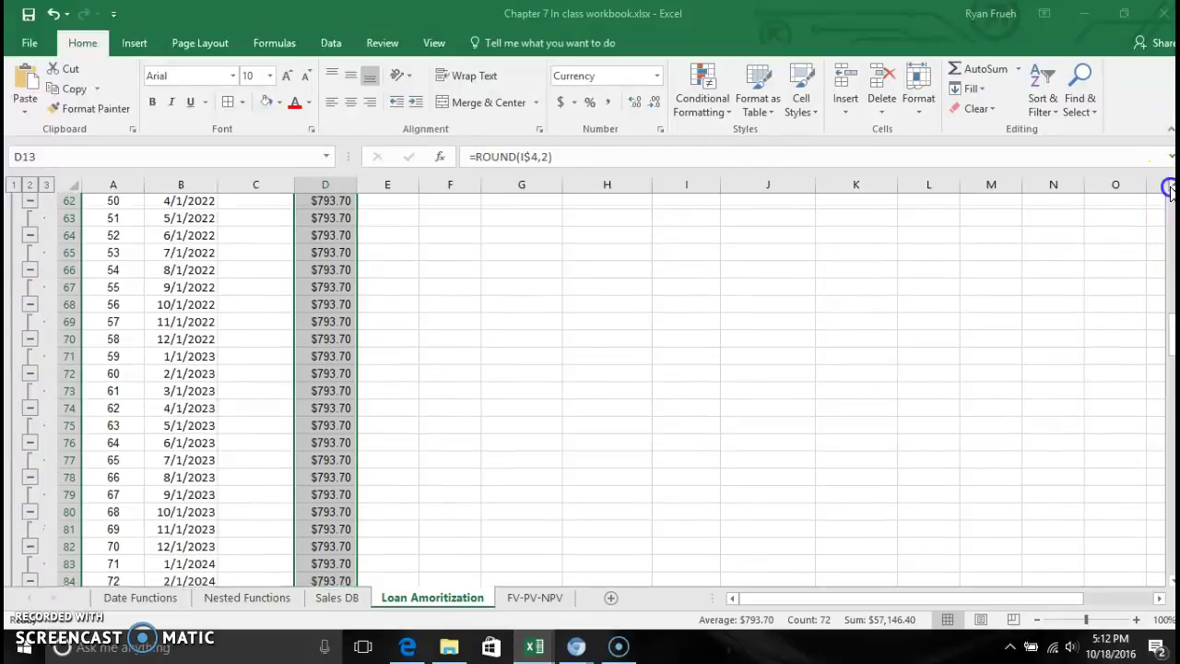
left_click_drag(1169, 189, 1170, 188)
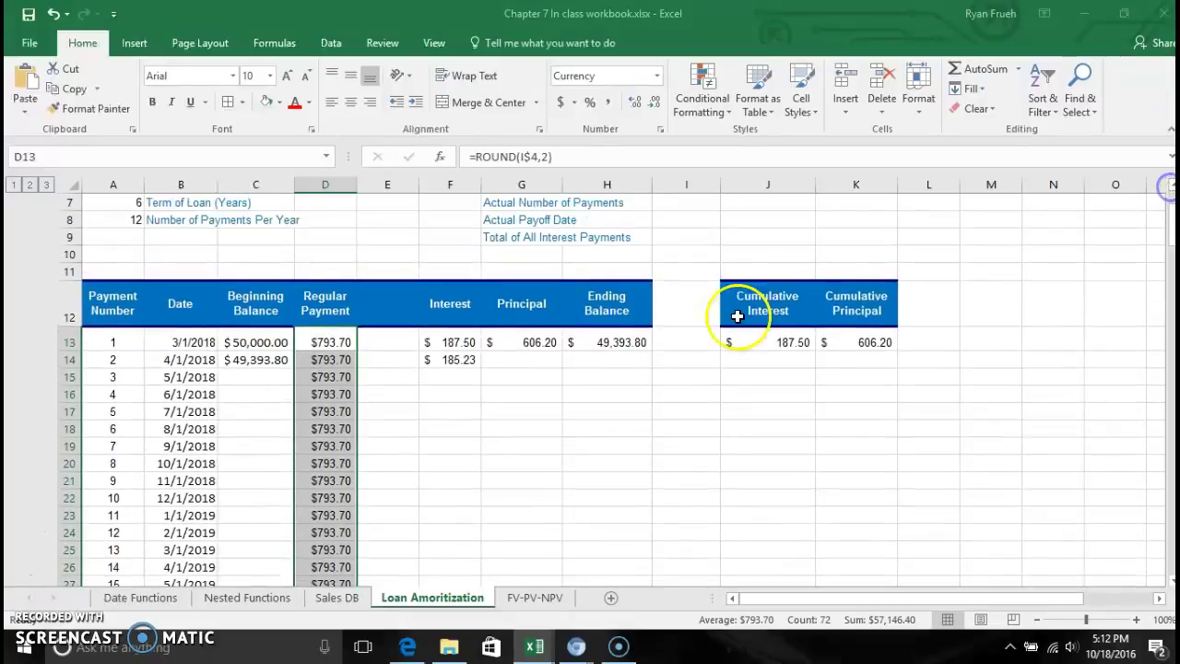
left_click(464, 360)
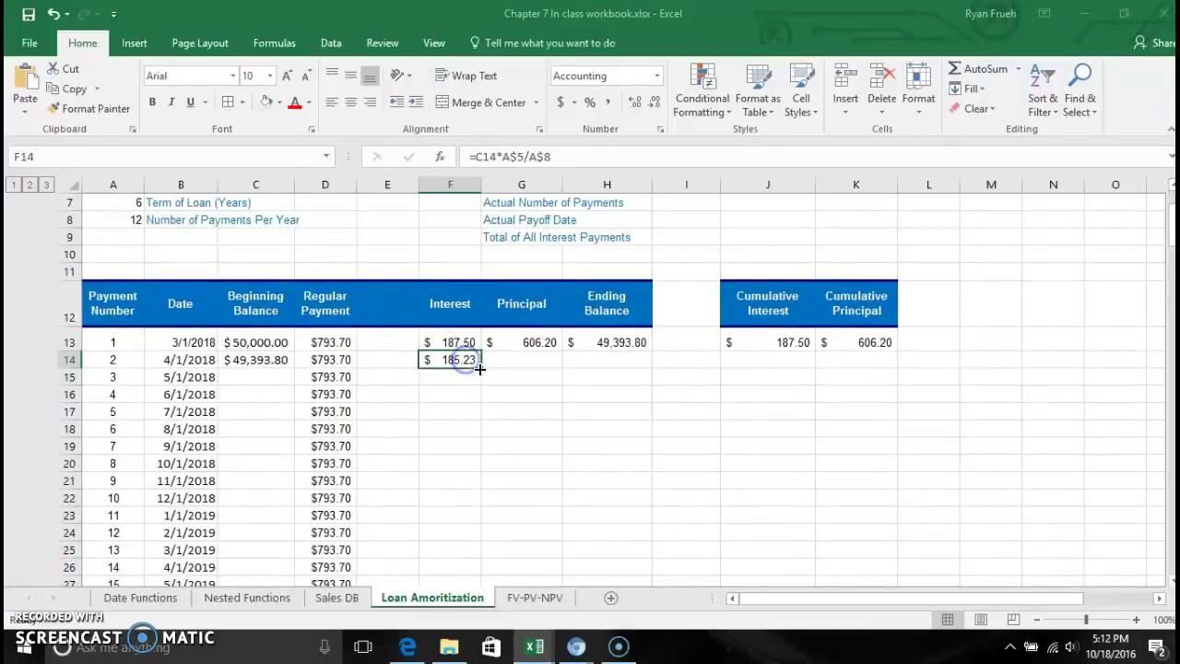
left_click_drag(476, 434, 476, 313)
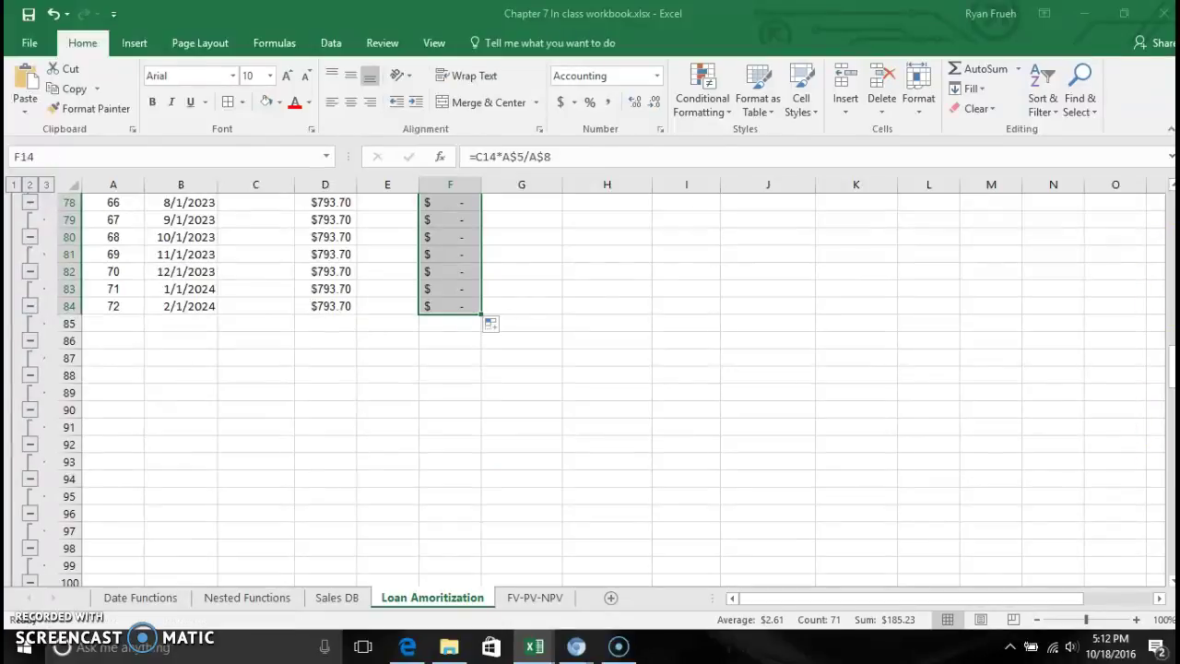
- Fill the Principal formula from G13 down to payment 72 in G84
left_click_drag(1170, 189, 1169, 189)
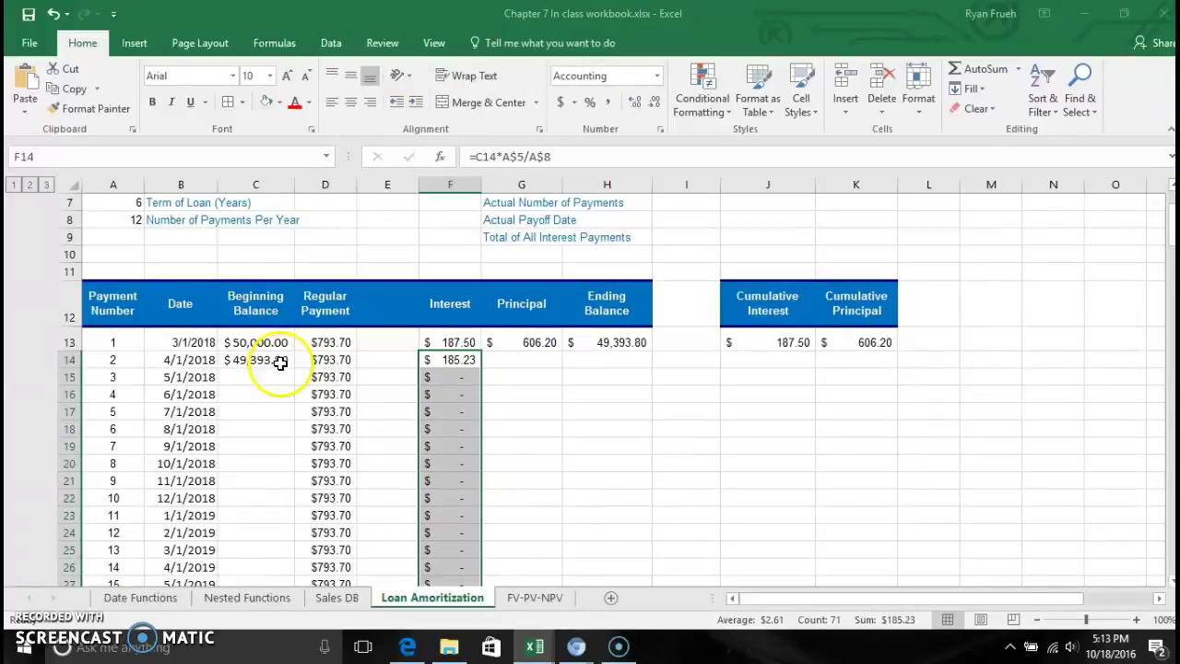
left_click(550, 342)
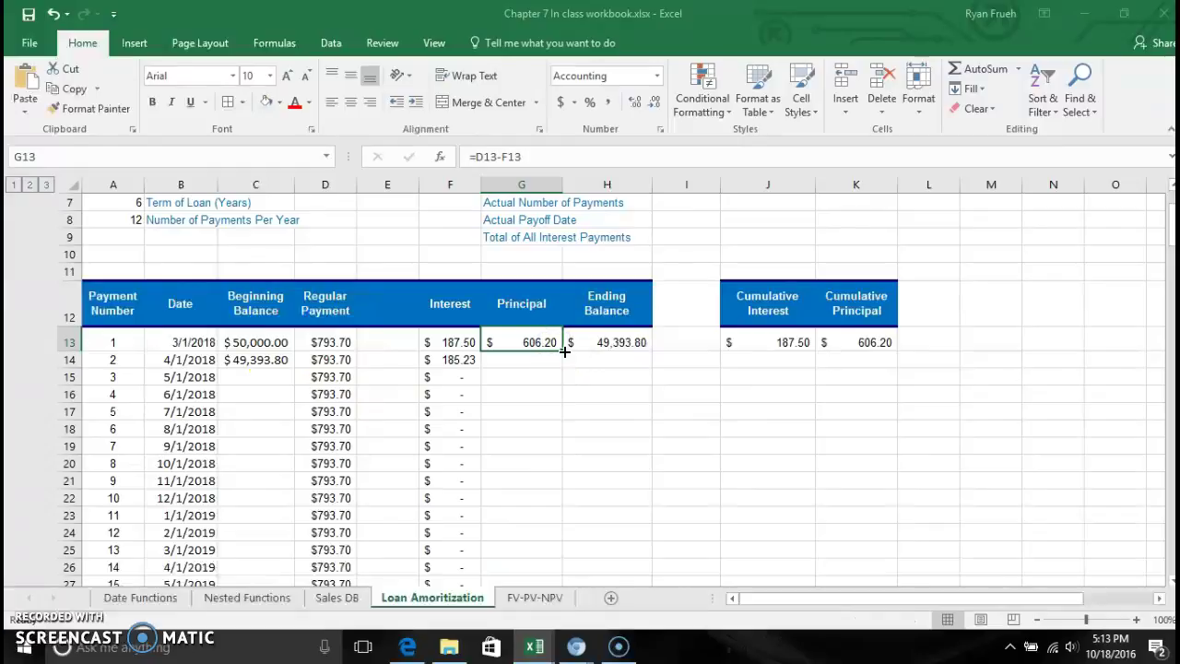
mouse_move(563, 375)
left_mouse_down()
mouse_move(571, 625)
mouse_move(577, 541)
left_mouse_up()
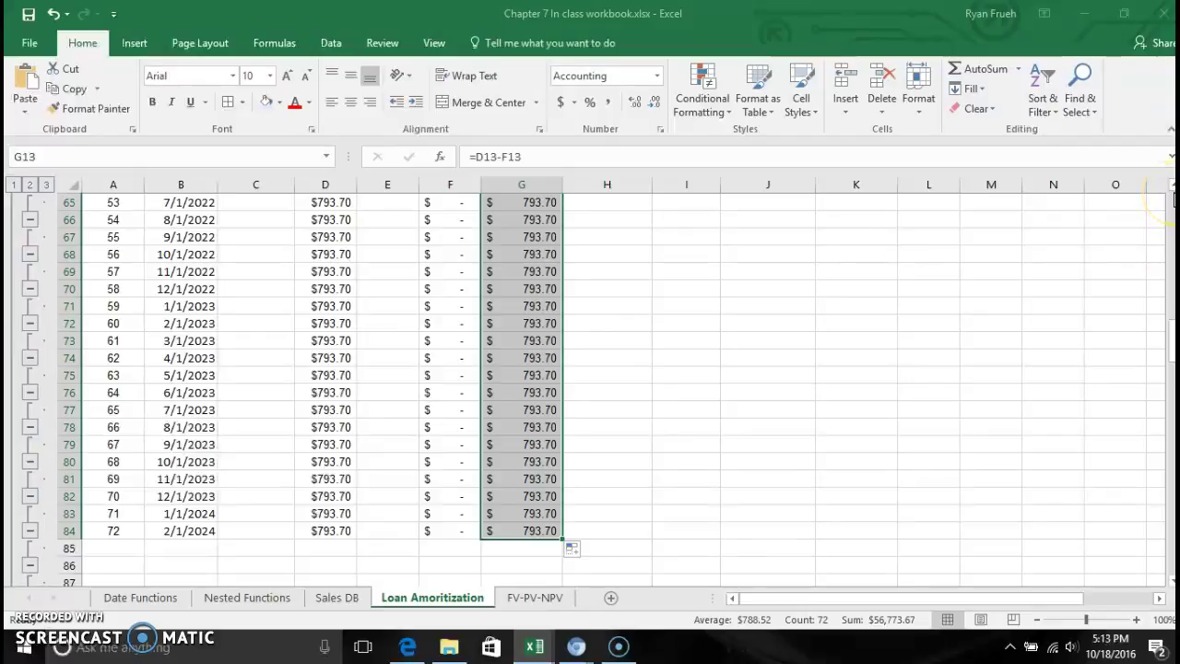
- Fill the Ending Balance formula from H13 down to H15, and the Beginning Balance formula from C14 down to payment 72 in C84
left_click_drag(1171, 190, 1171, 189)
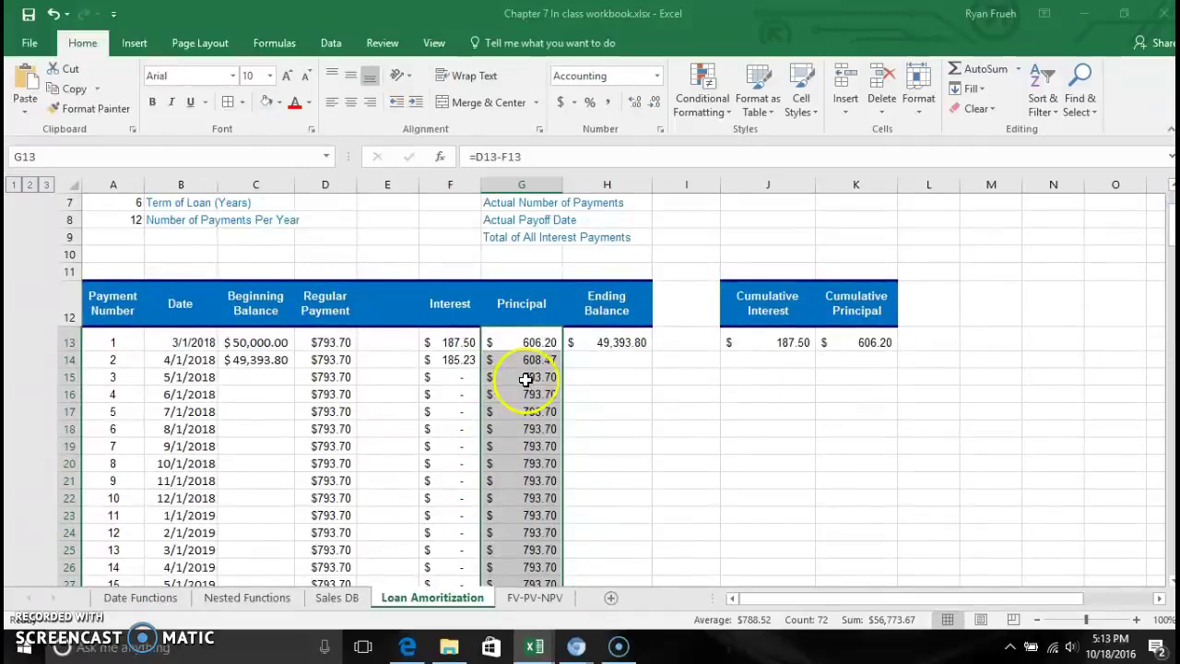
left_click(626, 344)
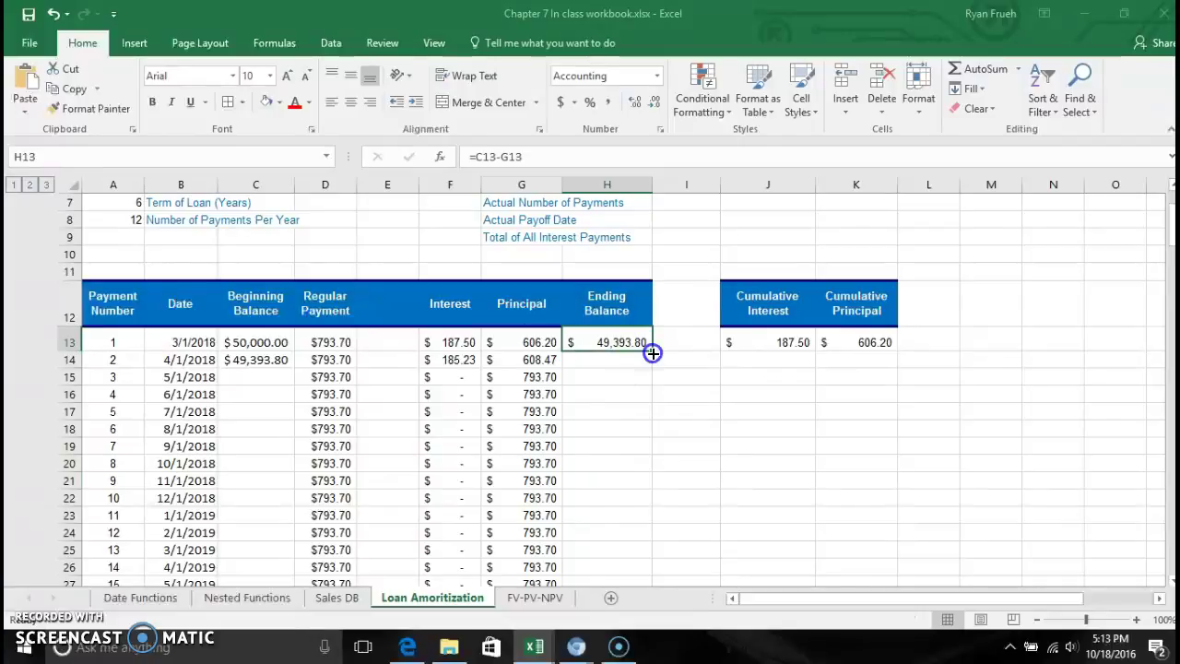
left_click_drag(653, 353, 654, 363)
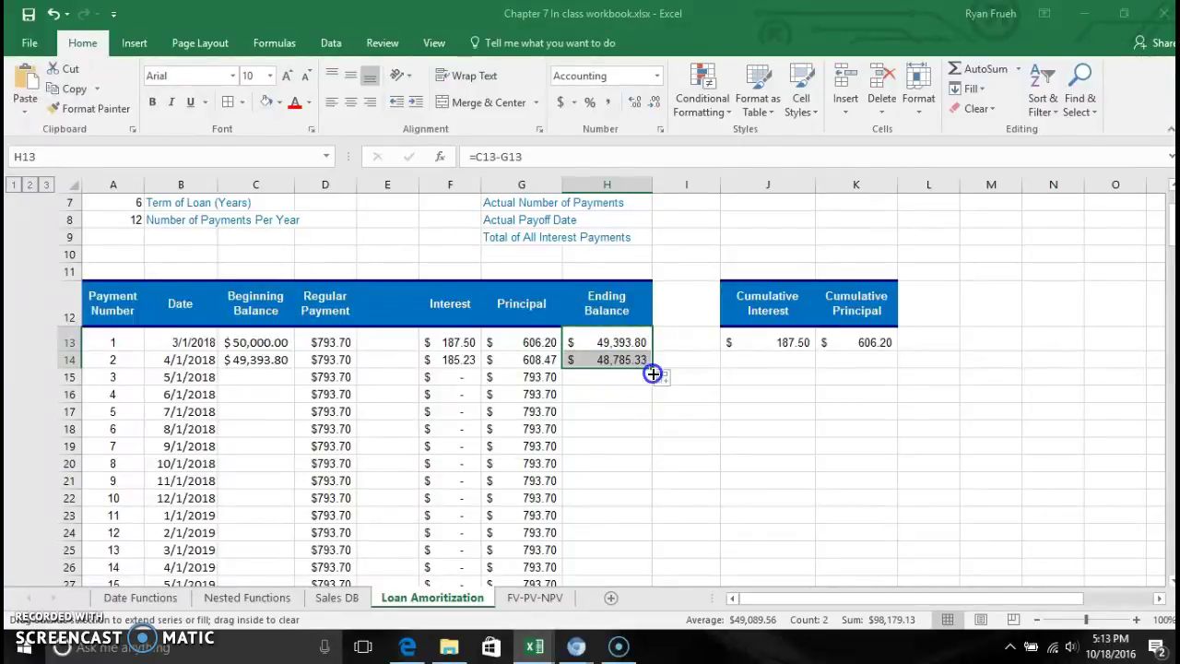
left_click_drag(652, 380, 652, 381)
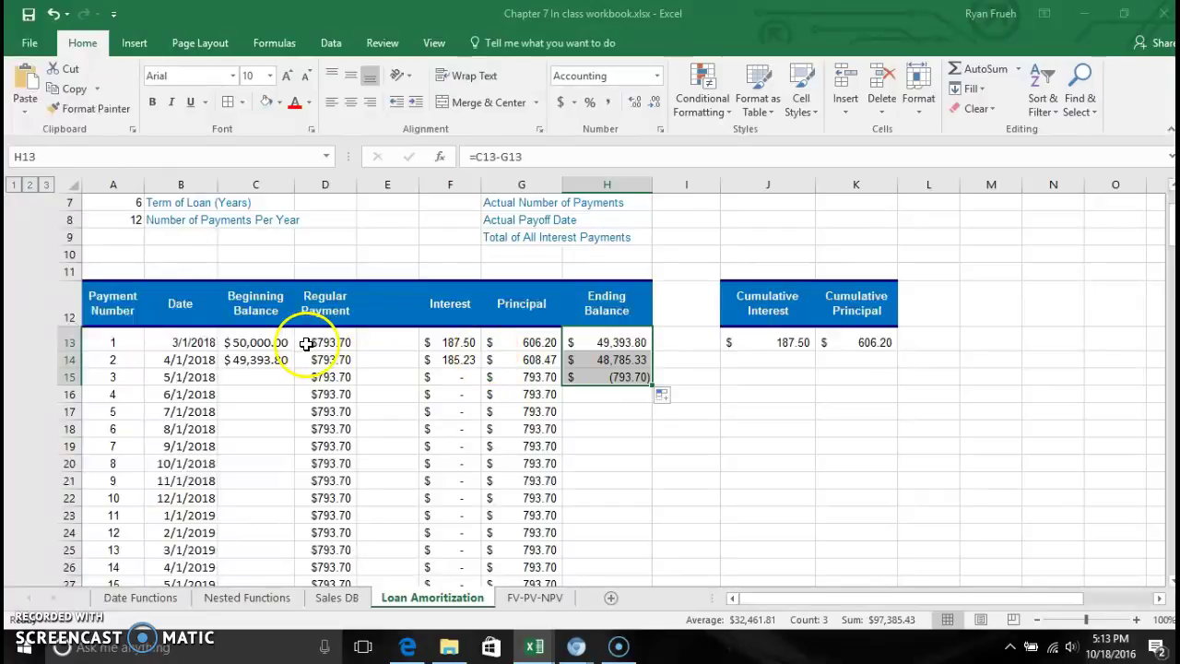
left_click(282, 361)
left_click_drag(297, 368, 311, 553)
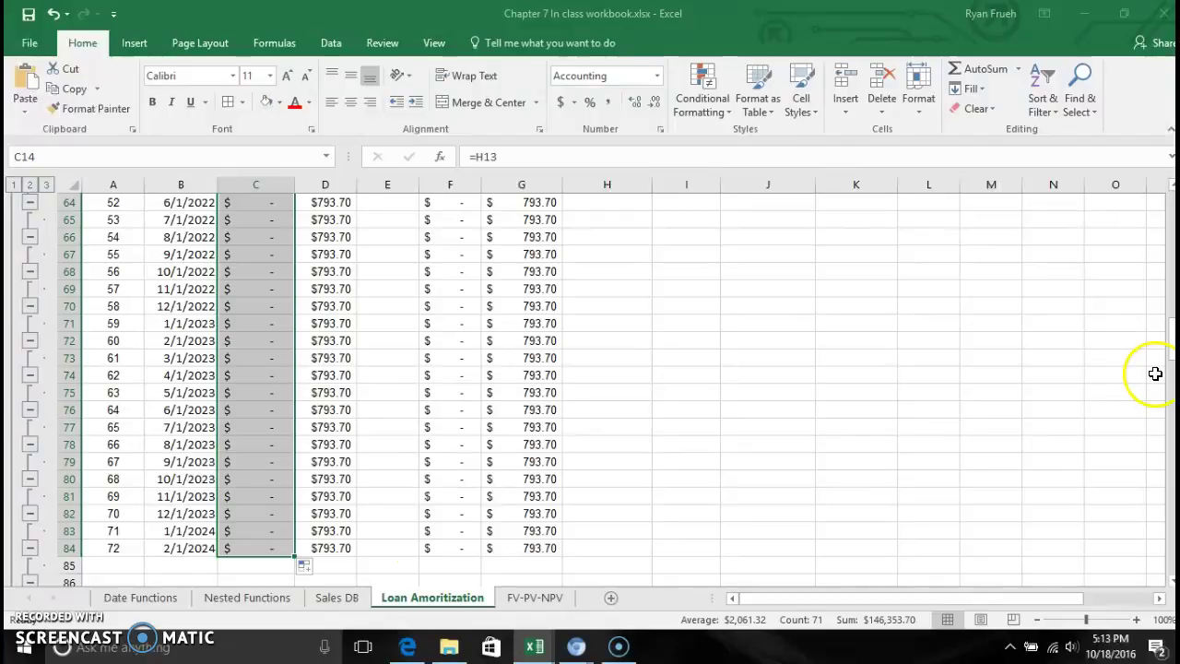
- Fill the Ending Balance formula from H15 down to payment 72 in H84
left_click_drag(1171, 358, 1171, 340)
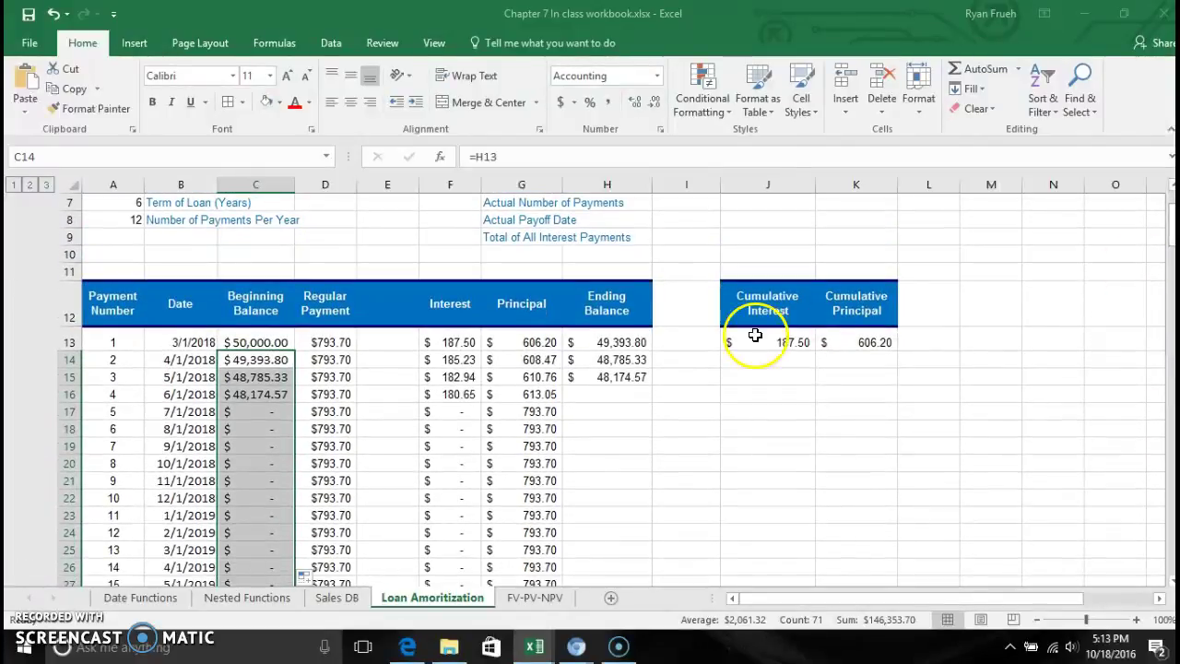
left_click(636, 376)
left_click_drag(653, 389, 653, 389)
left_click_drag(653, 439, 655, 532)
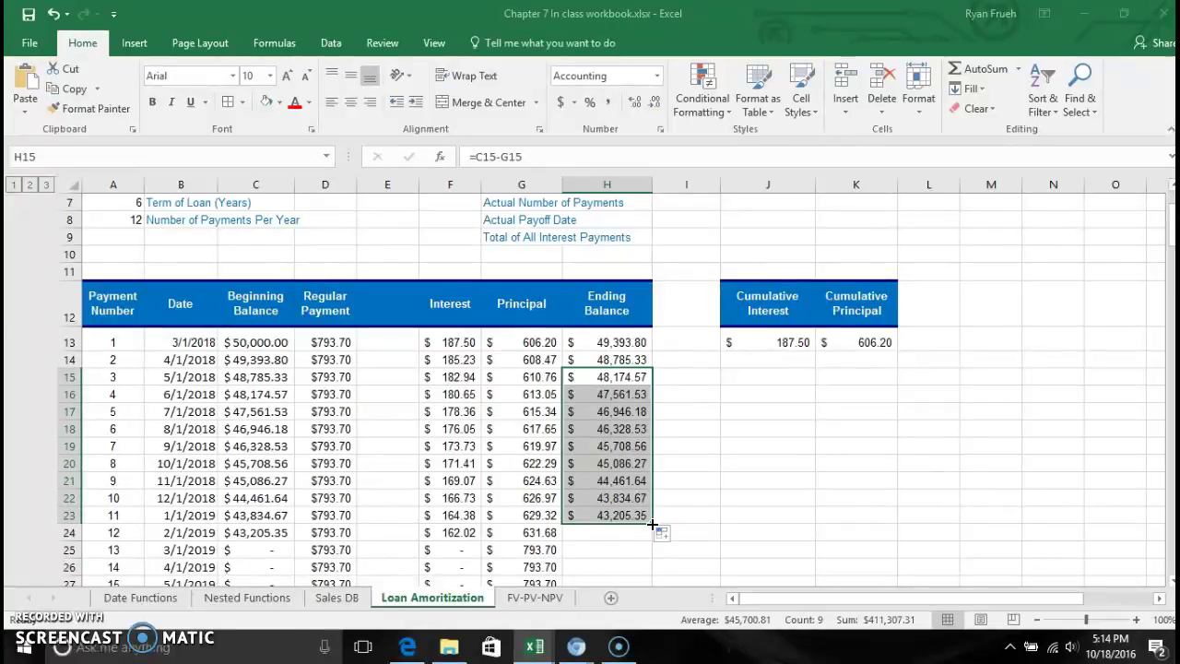
left_click_drag(650, 530, 658, 556)
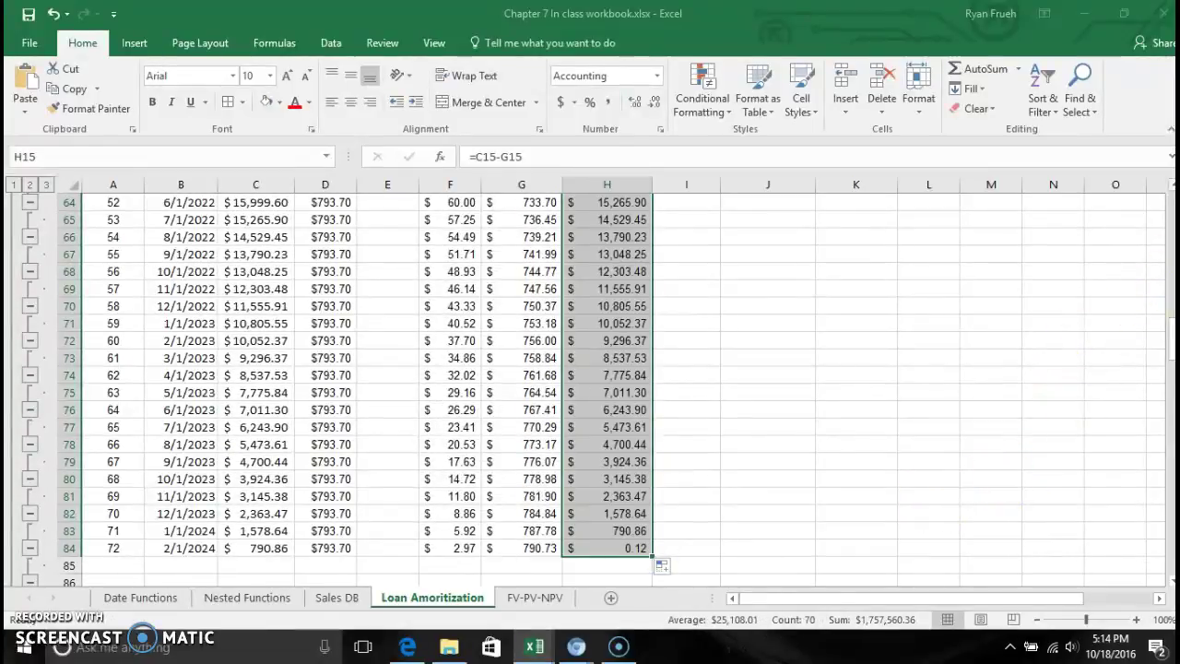
- Review the schedule from payment 1 to payment 72, comparing the interest, principal and ending balance columns
left_click_drag(1169, 188, 1169, 187)
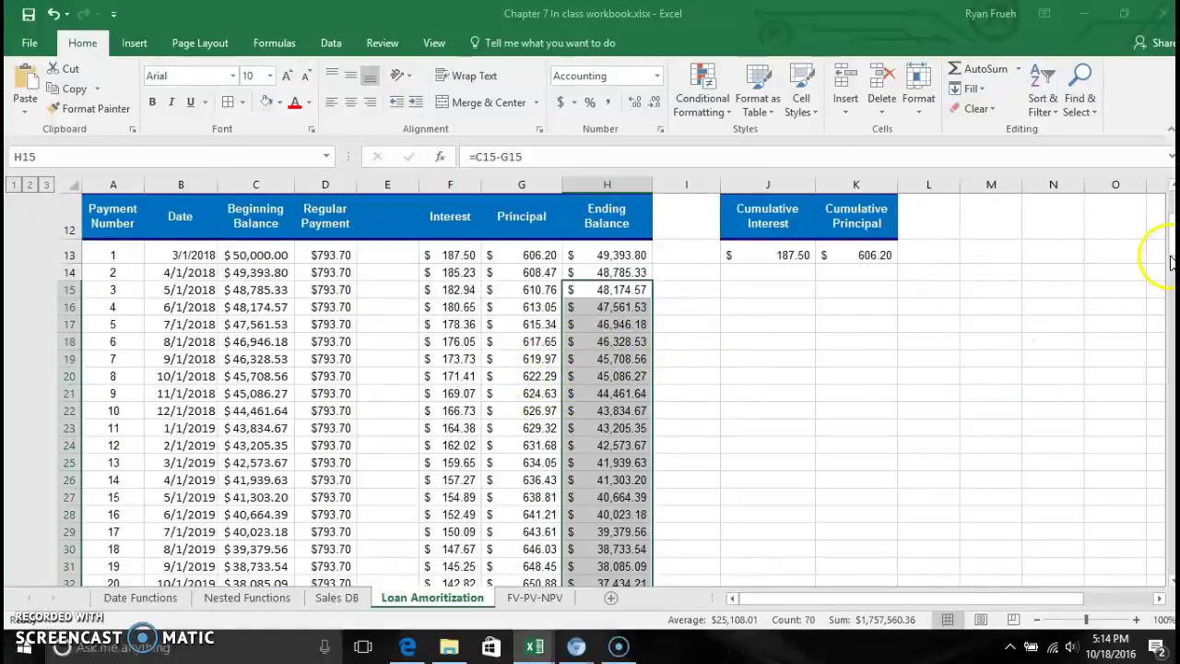
left_click_drag(1170, 253, 1160, 359)
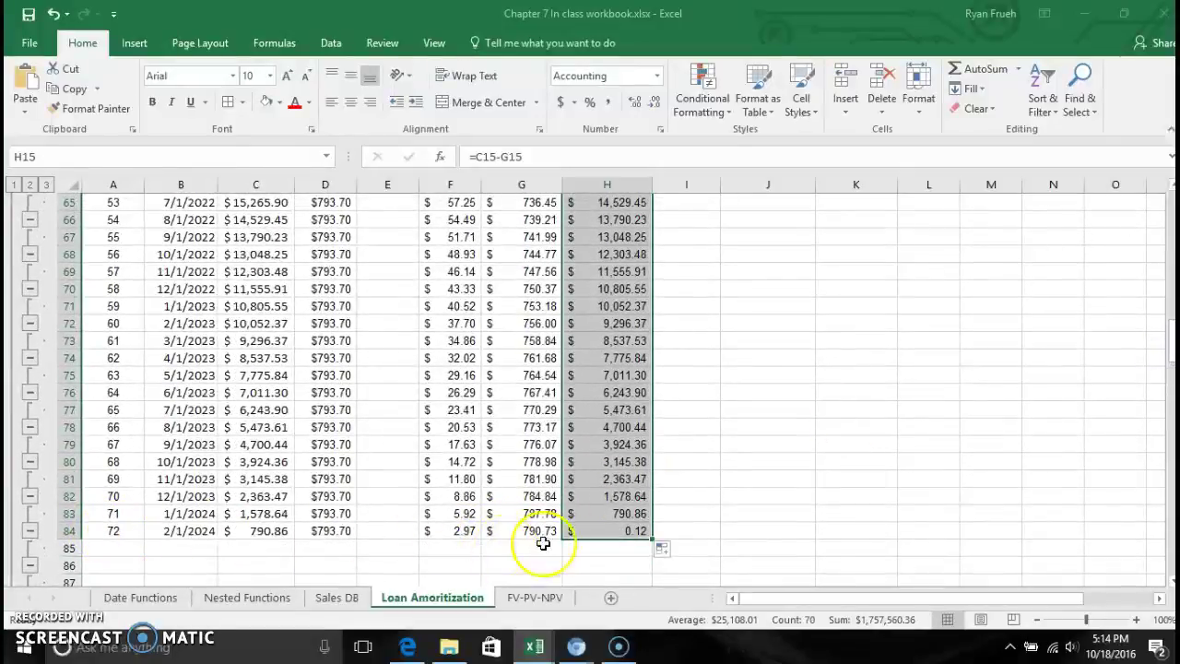
left_click(1171, 458)
left_click(1171, 190)
left_click_drag(1171, 190, 1171, 190)
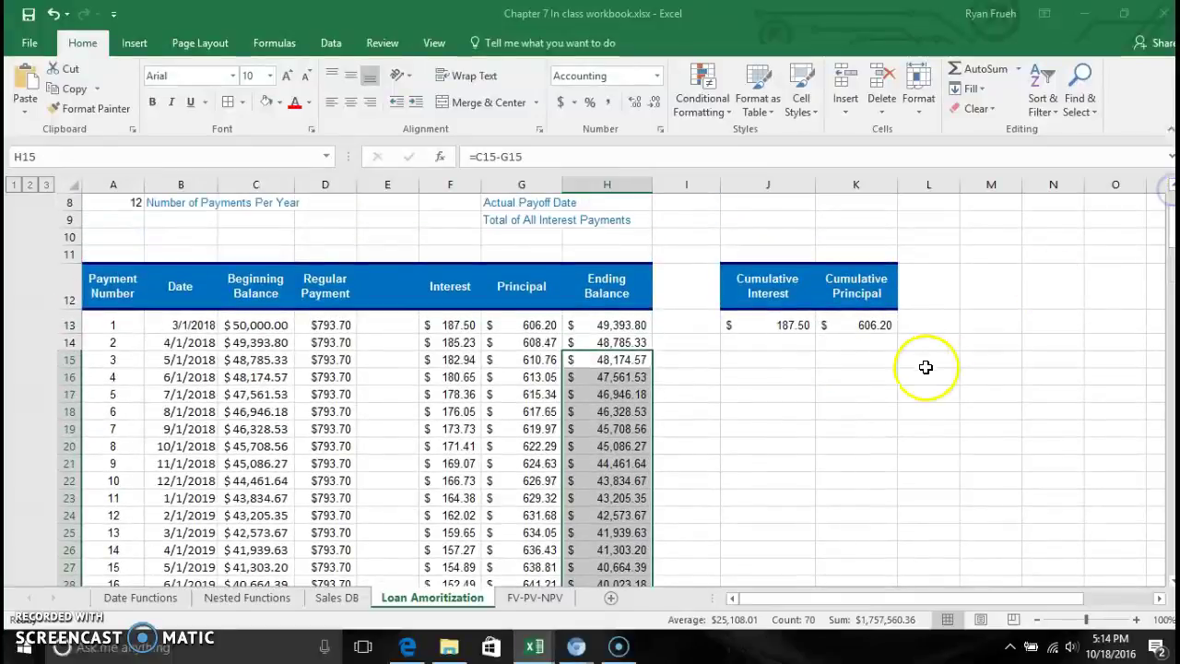
- Examine the Cumulative Interest formula in J13 argument by argument, matching rate, nper, pv, start_period, end_period and type to their source cells
left_click(769, 333)
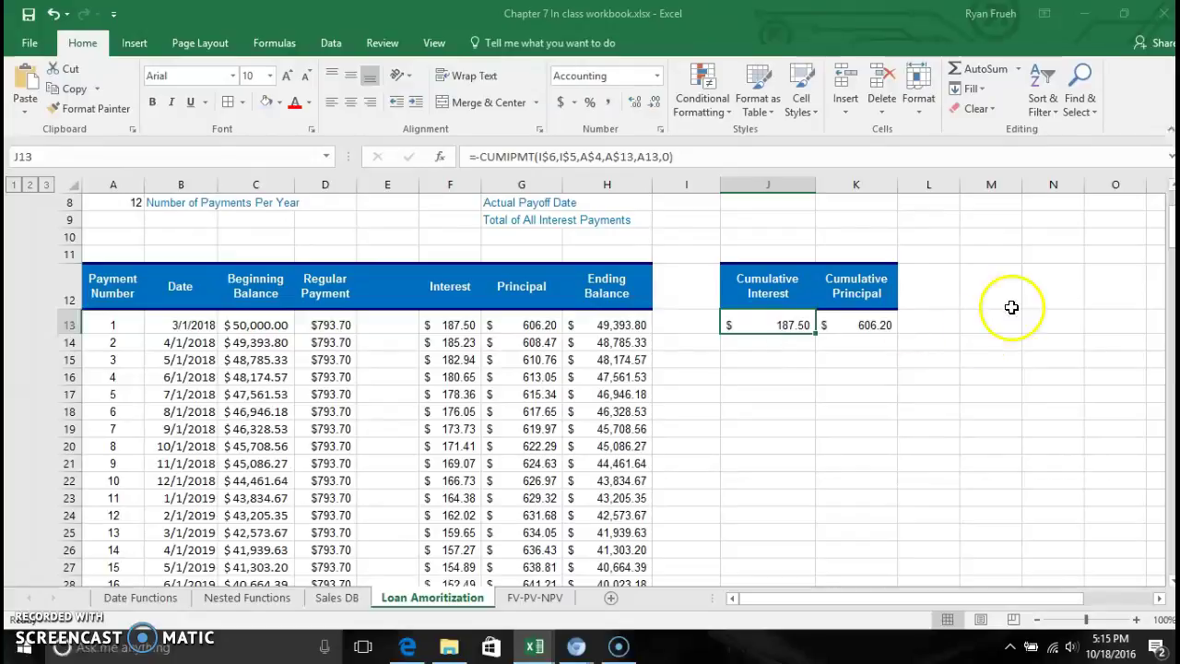
left_click(1168, 186)
left_click(1169, 185)
left_click(1169, 186)
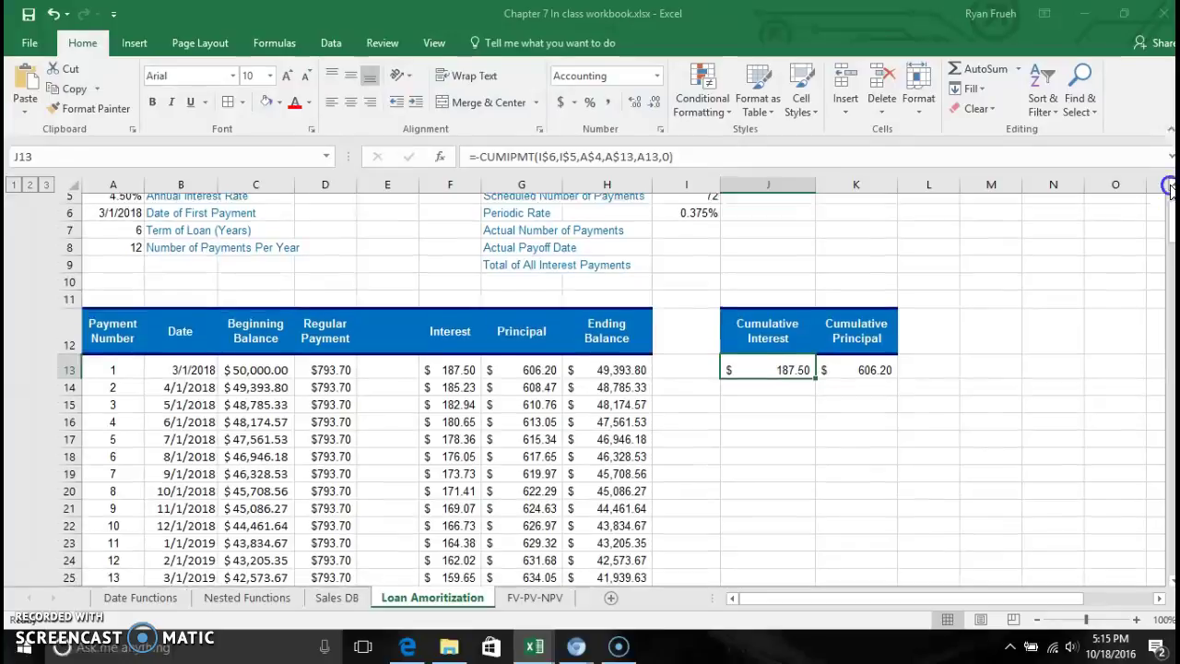
left_click(1168, 187)
left_click(1169, 186)
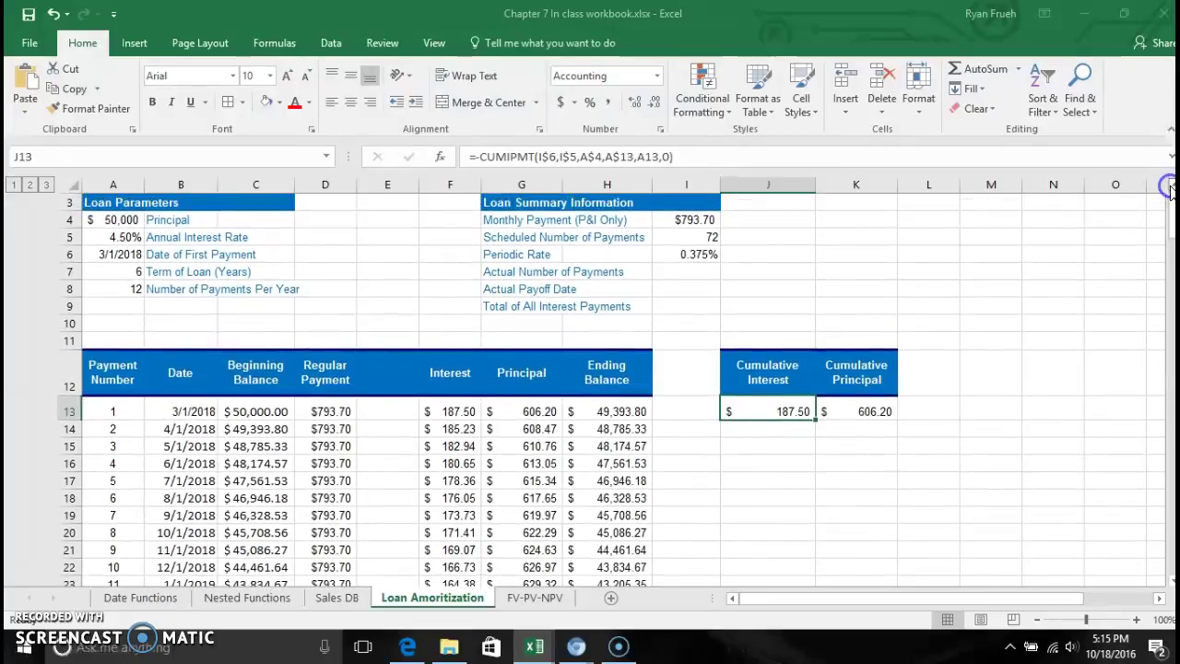
left_click(1169, 186)
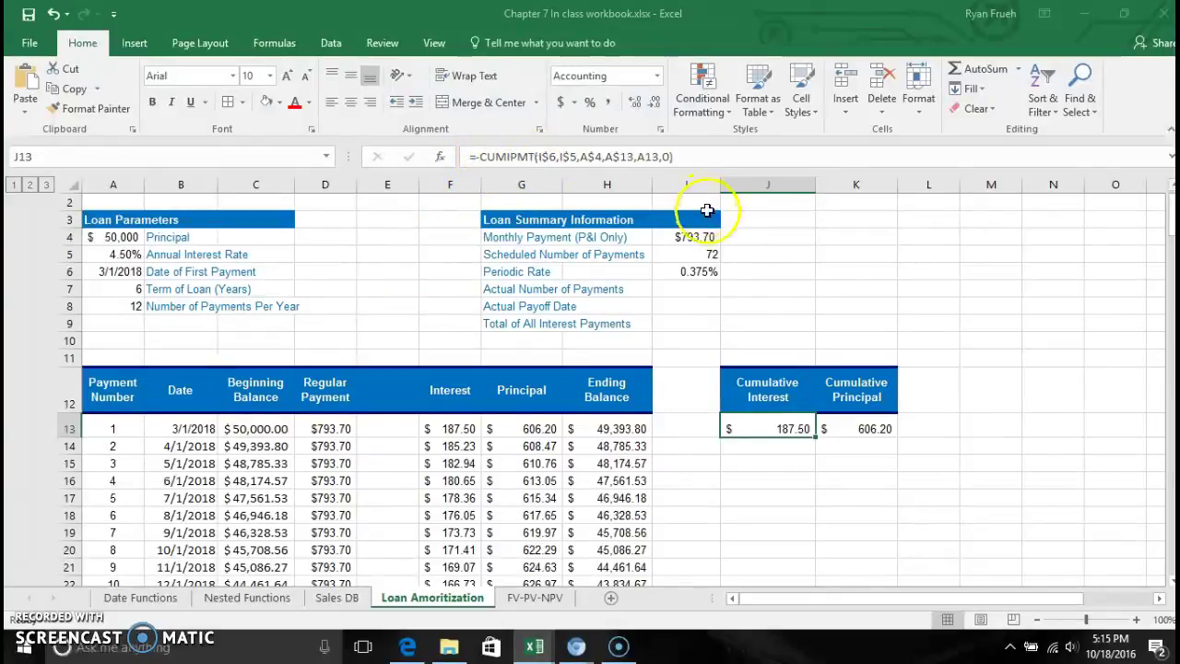
left_click(549, 156)
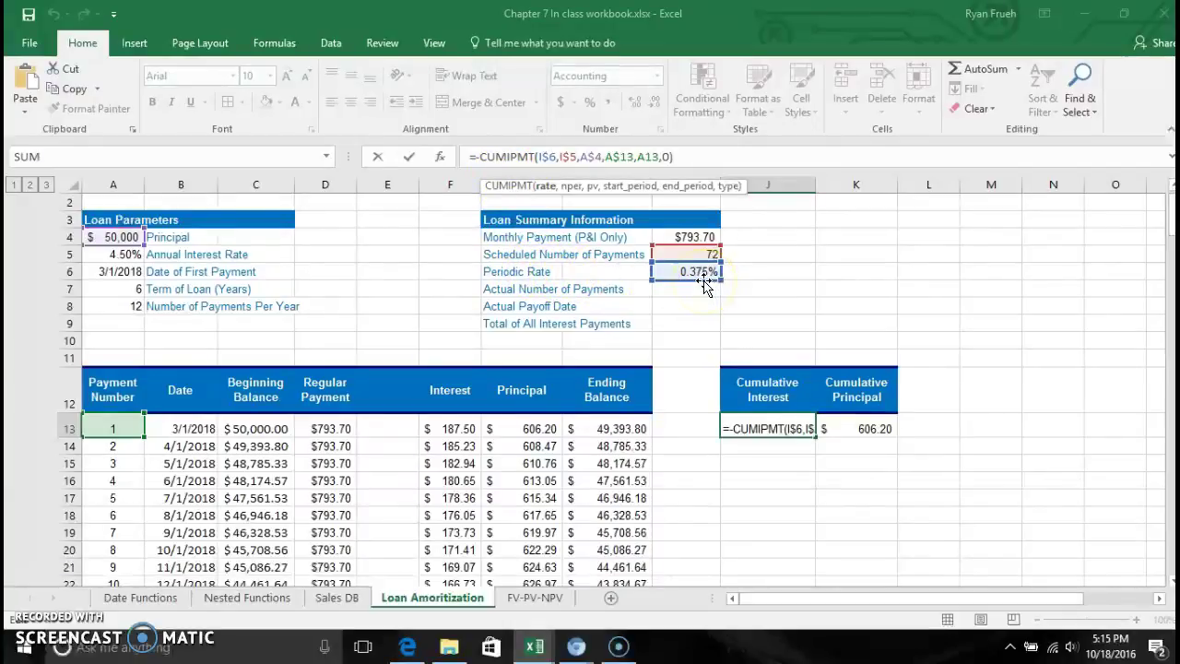
left_click(568, 157)
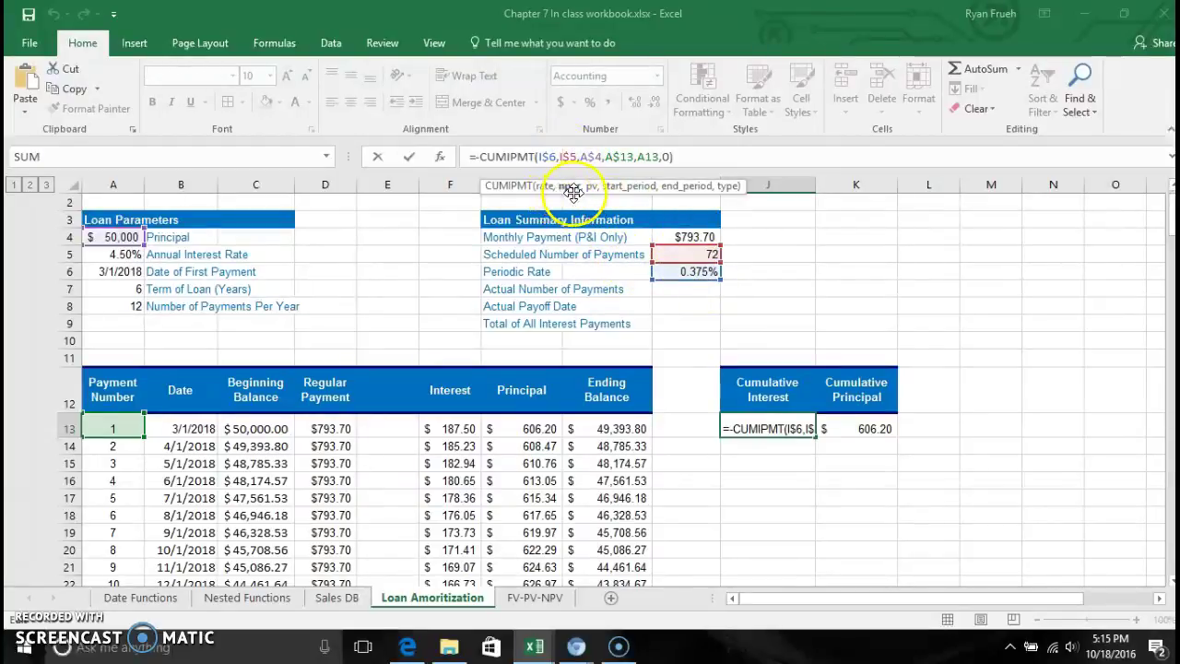
left_click(597, 156)
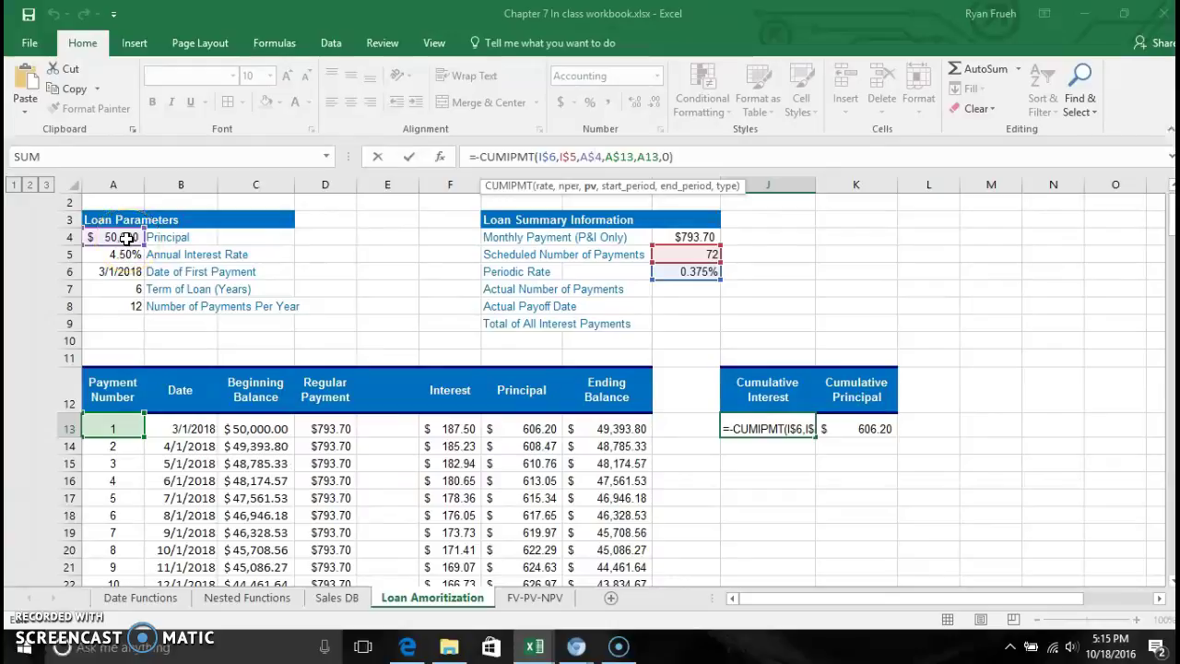
left_click(596, 157)
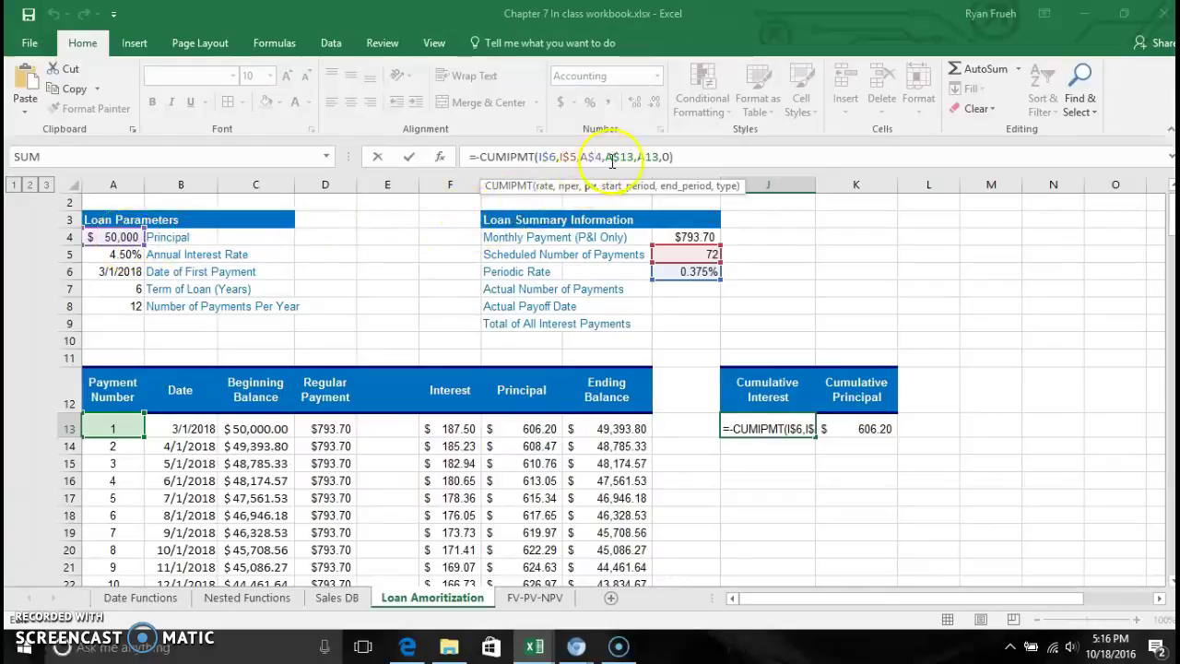
left_click(619, 157)
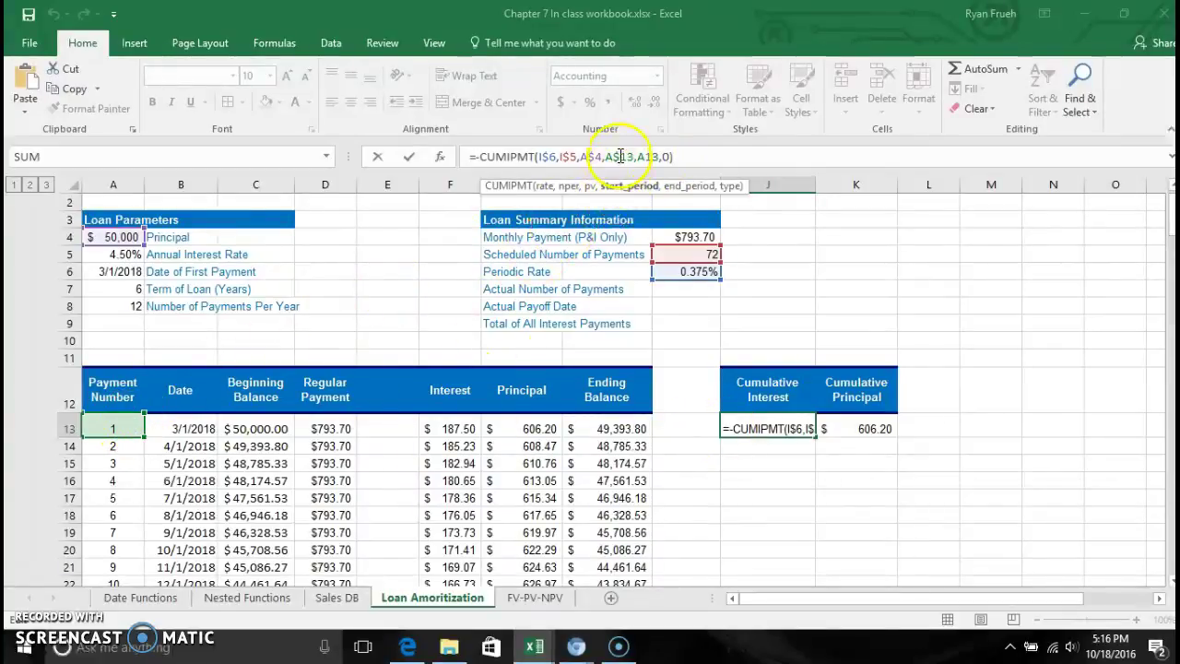
left_click(644, 157)
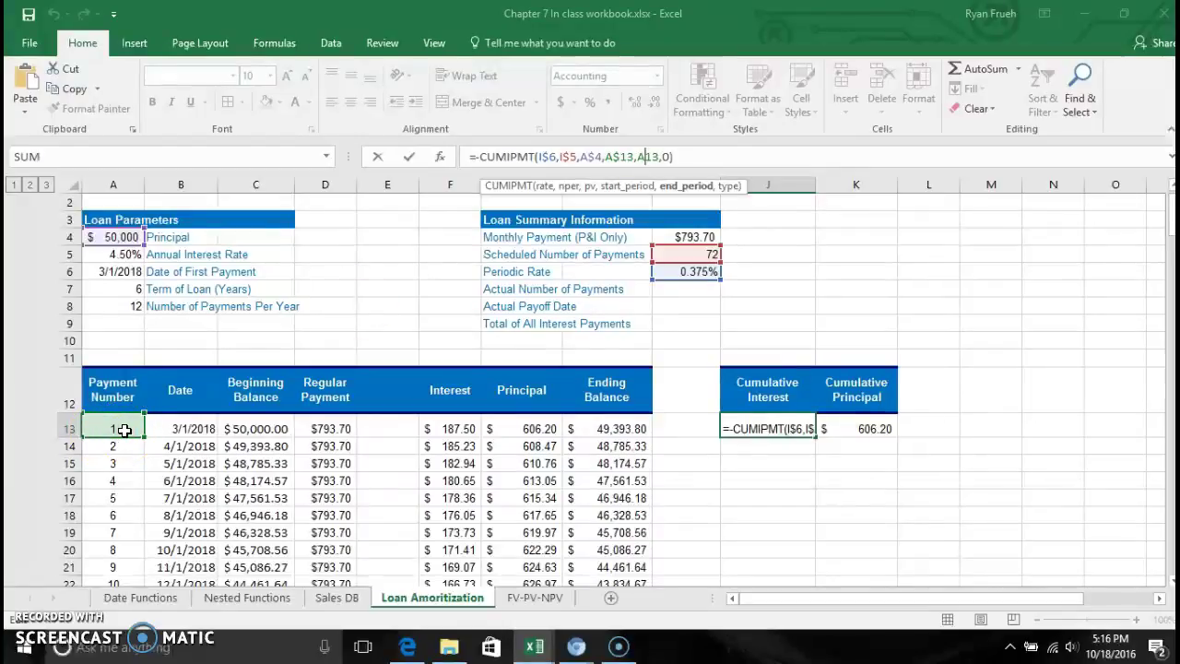
left_click(670, 157)
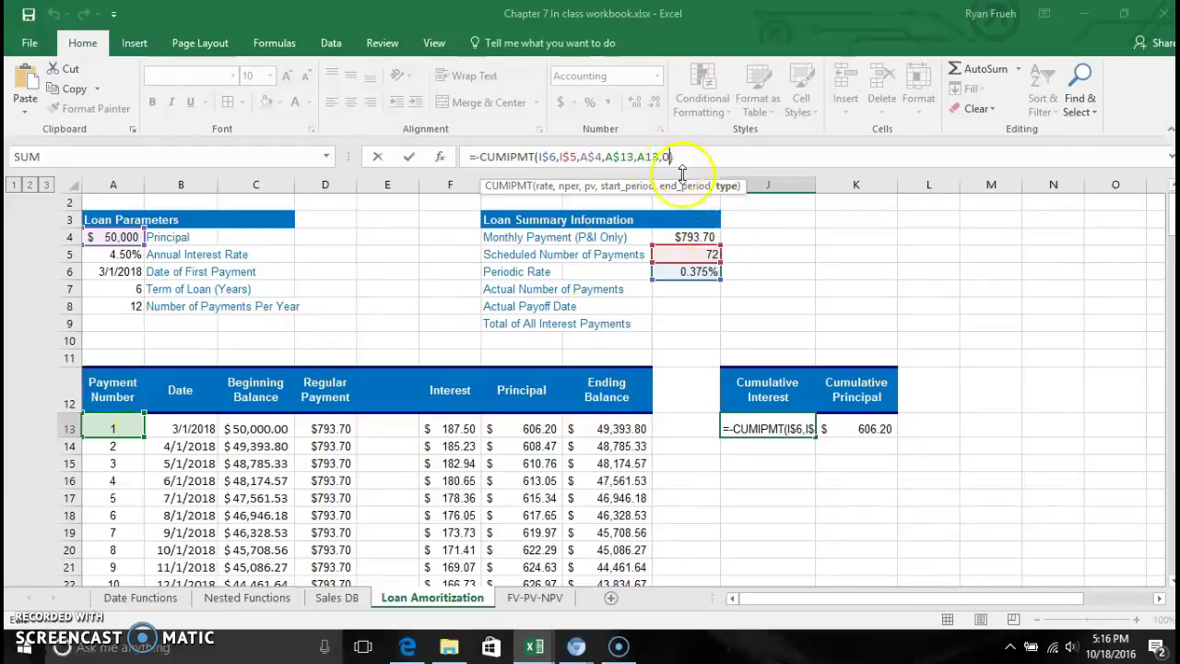
- Re-enter the type argument of the CUMIPMT formula in J13 as 0 - end of the period and commit the formula
type(")")
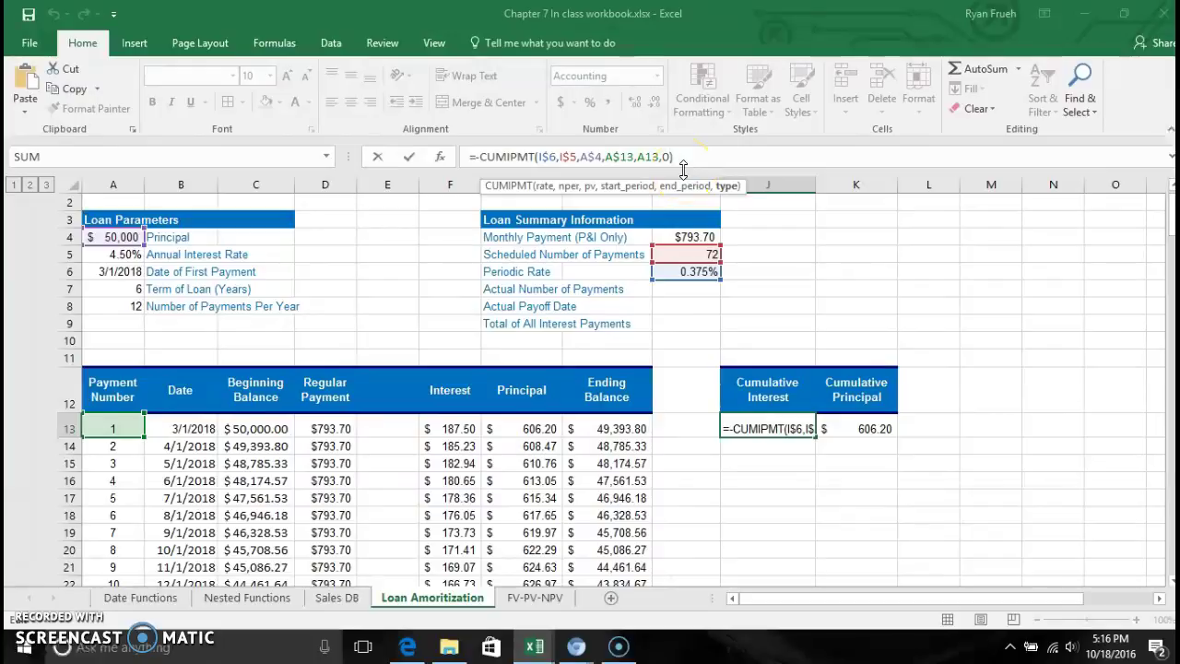
key("BackSpace")
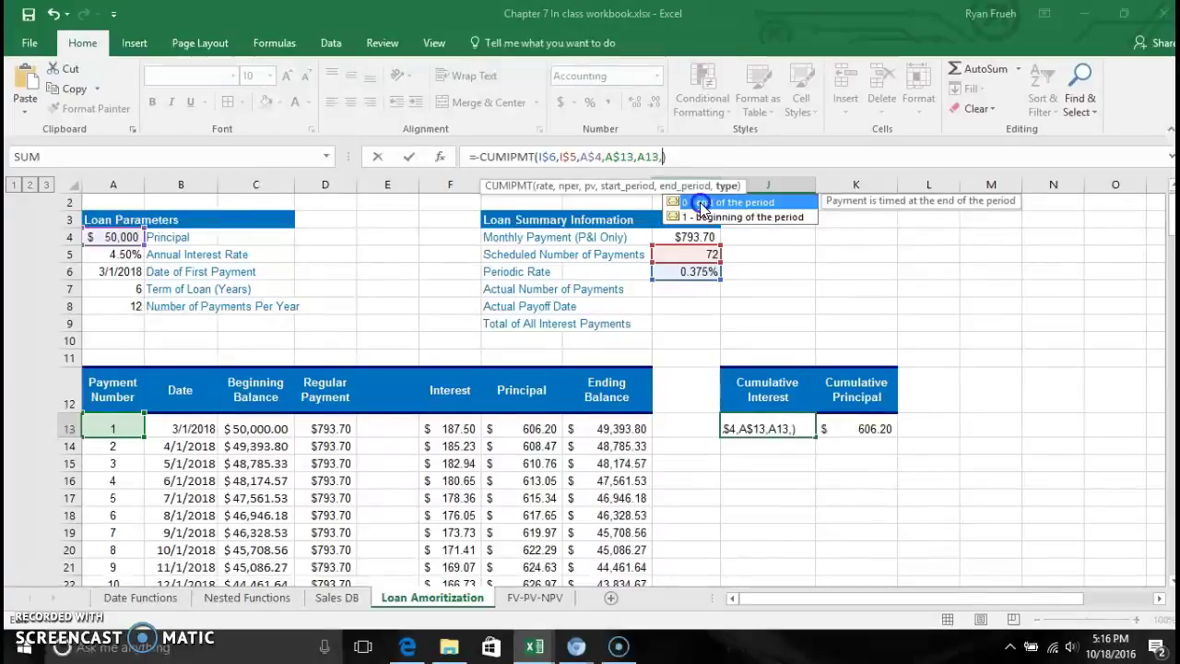
left_click(702, 204)
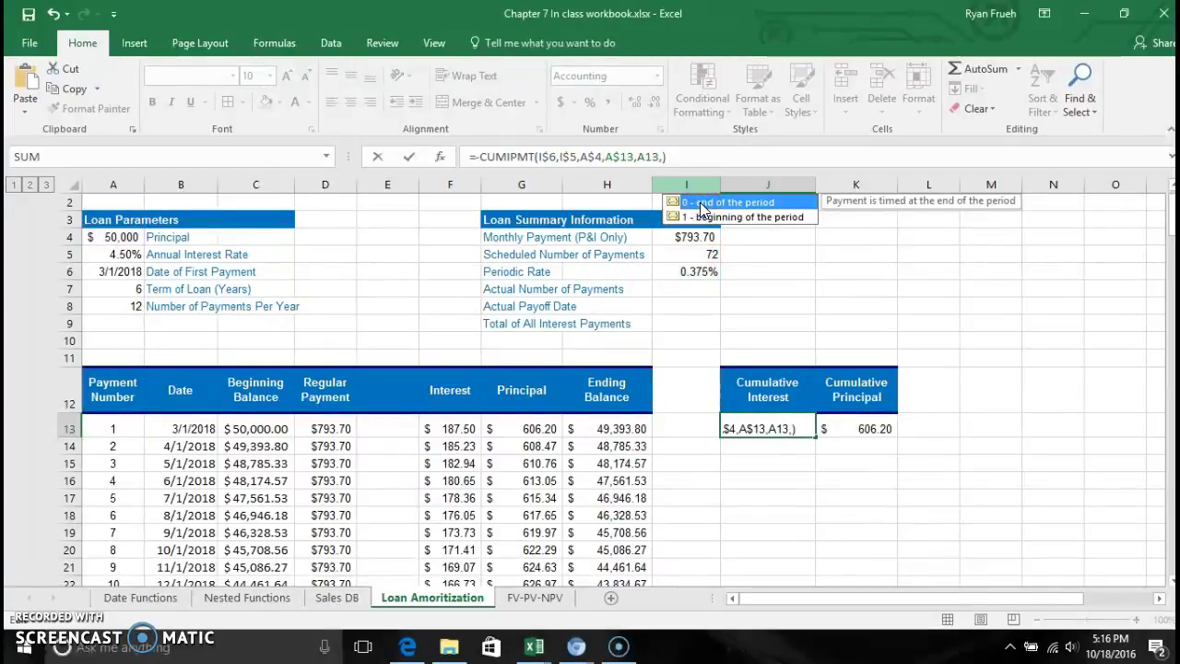
double_click(700, 204)
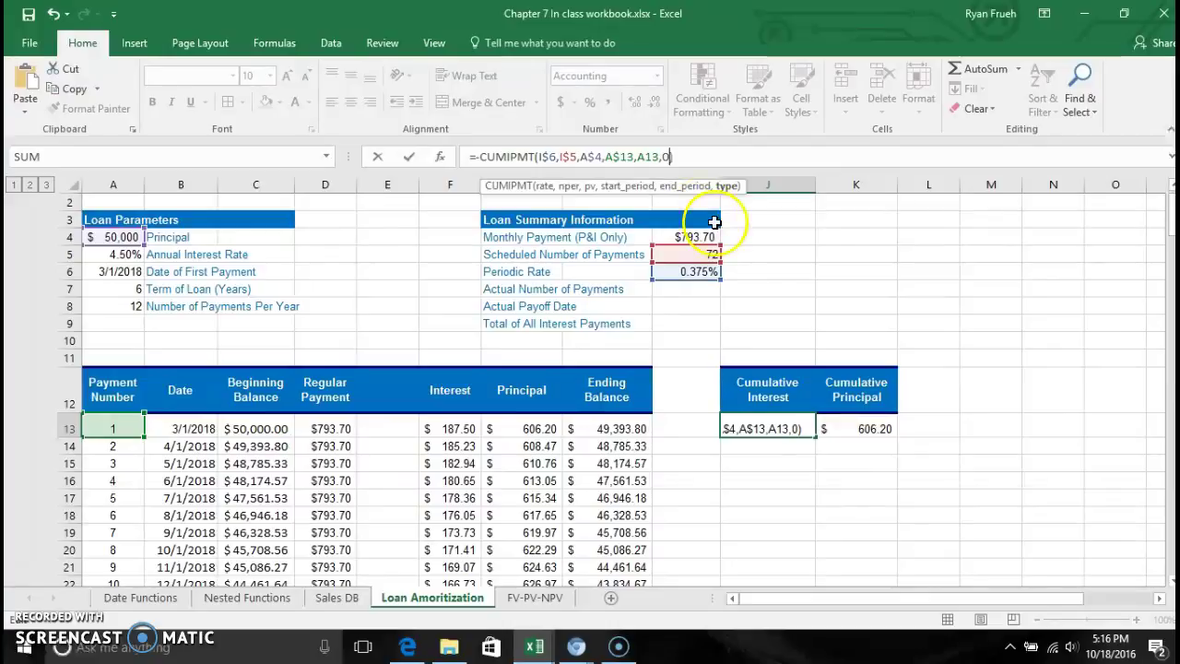
type(")")
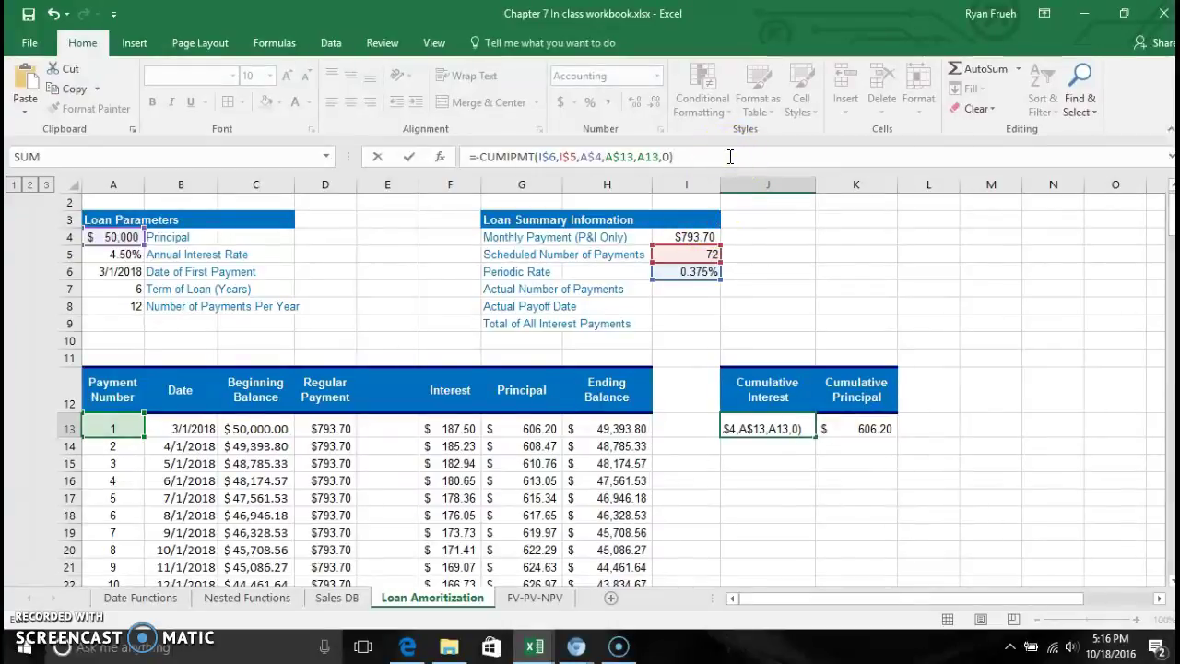
key("Return")
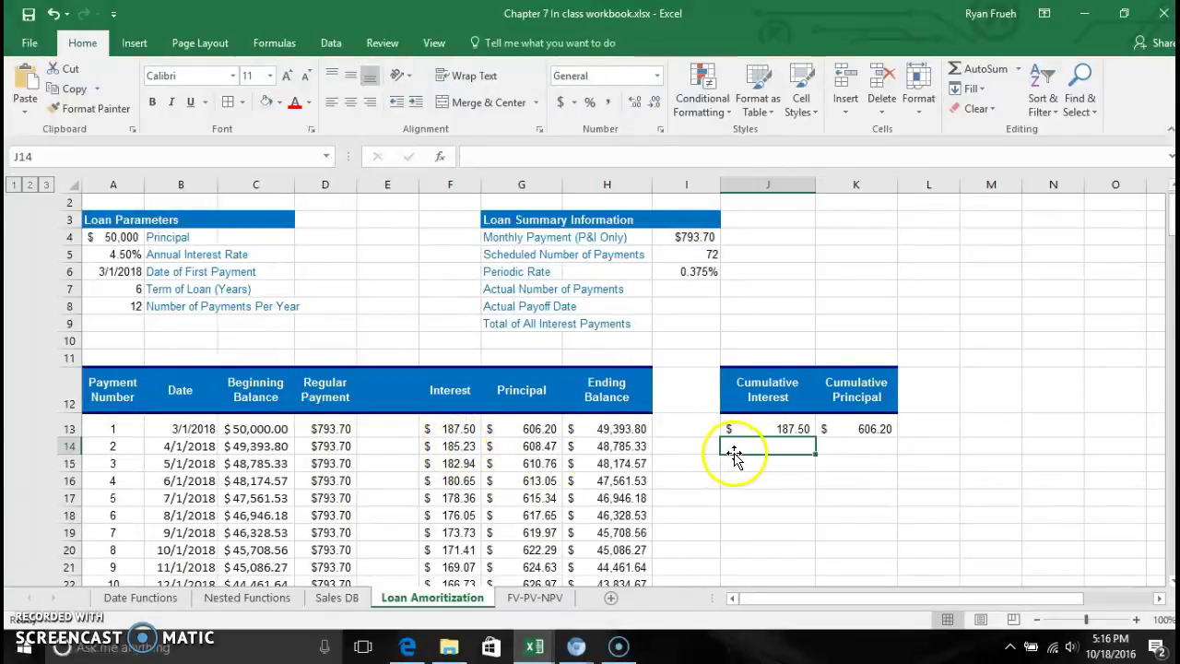
- Fill the Cumulative Interest formula from J13 down to payment 17 in J29
left_click(772, 428)
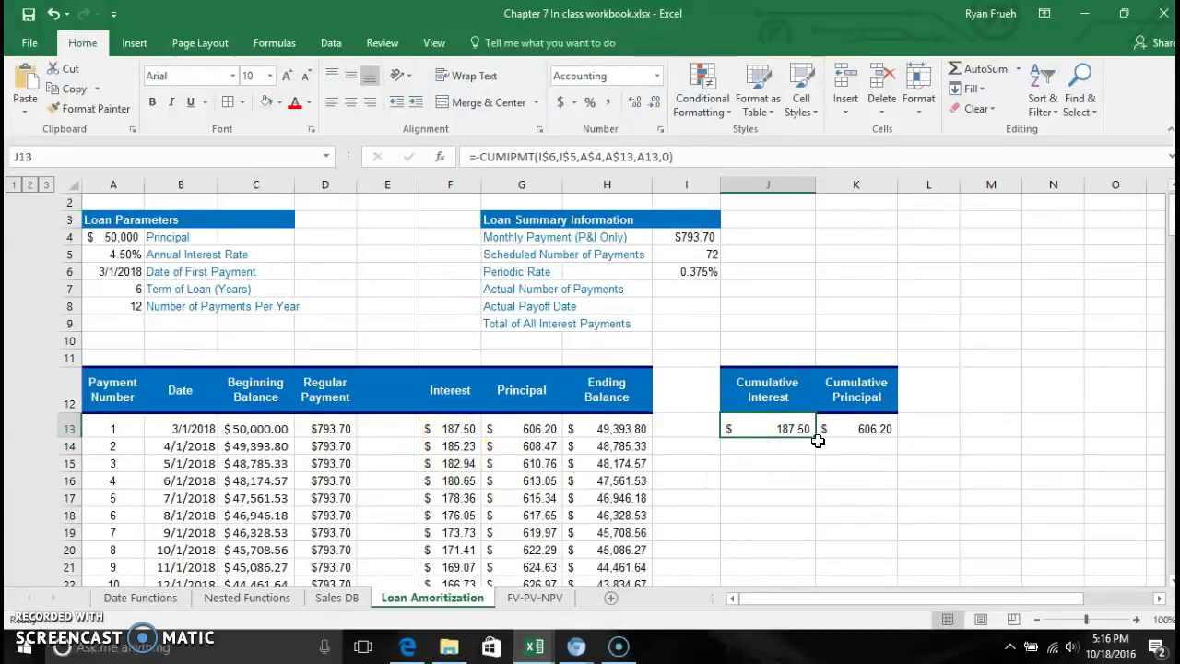
left_click_drag(817, 435, 811, 484)
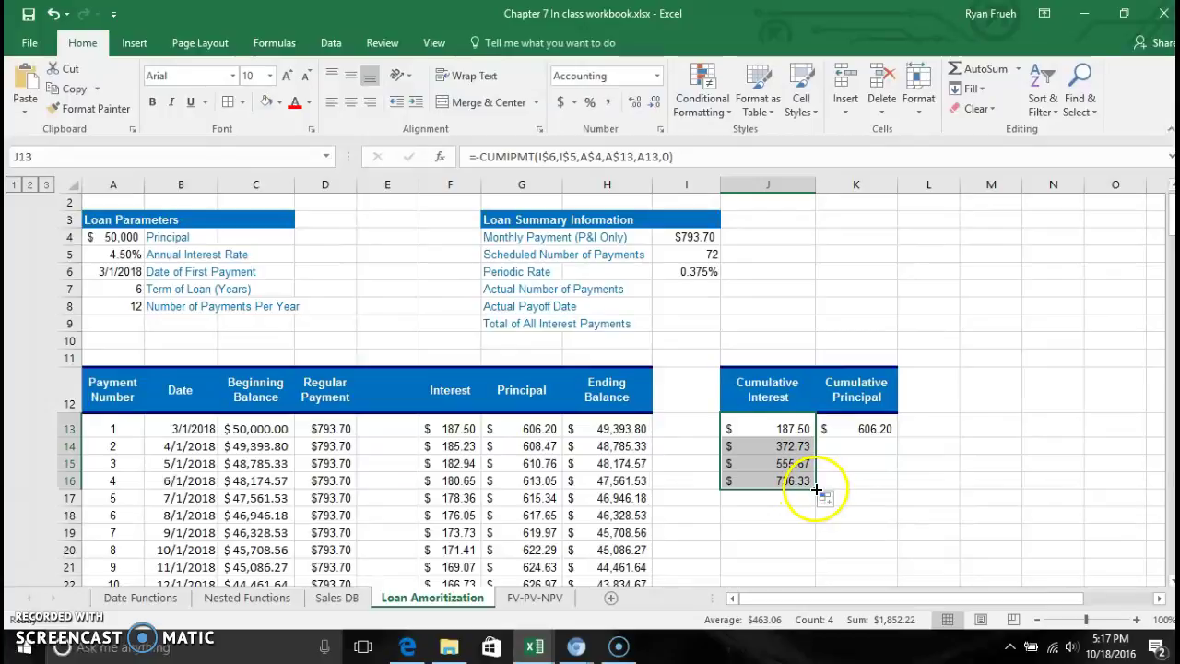
left_click_drag(817, 488, 812, 534)
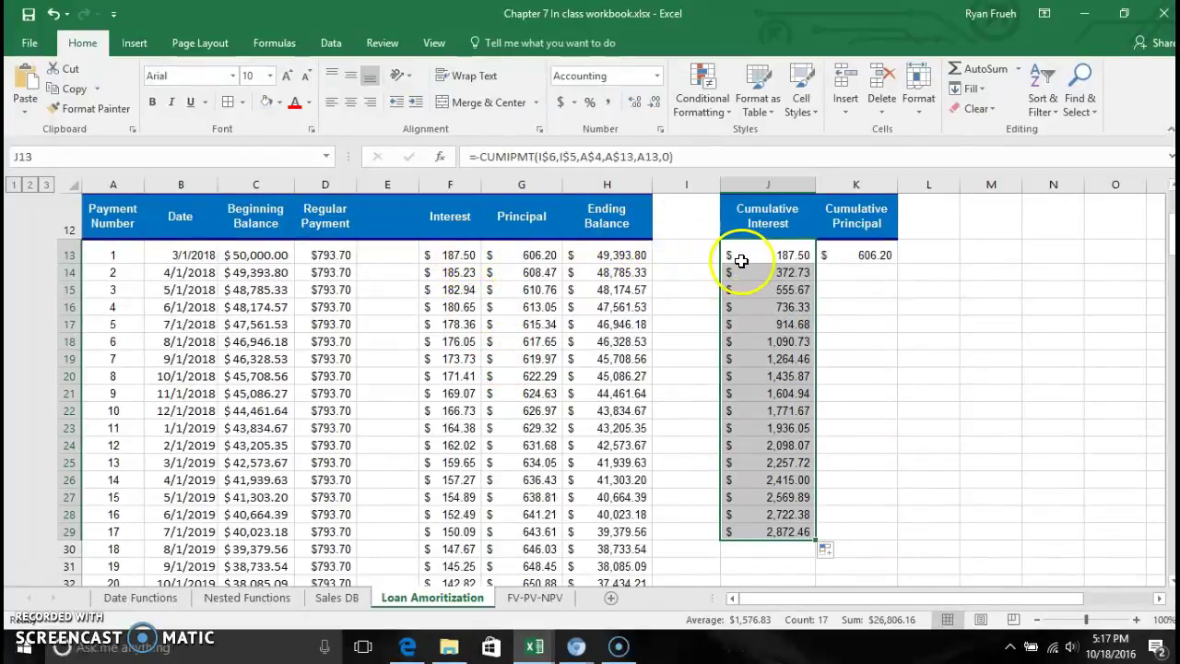
- Check the sum of the first two interest payments in F13:F14, and fill the Cumulative Interest formula from J29 down to payment 72 in J84
left_click(462, 258)
left_click_drag(462, 259, 464, 268)
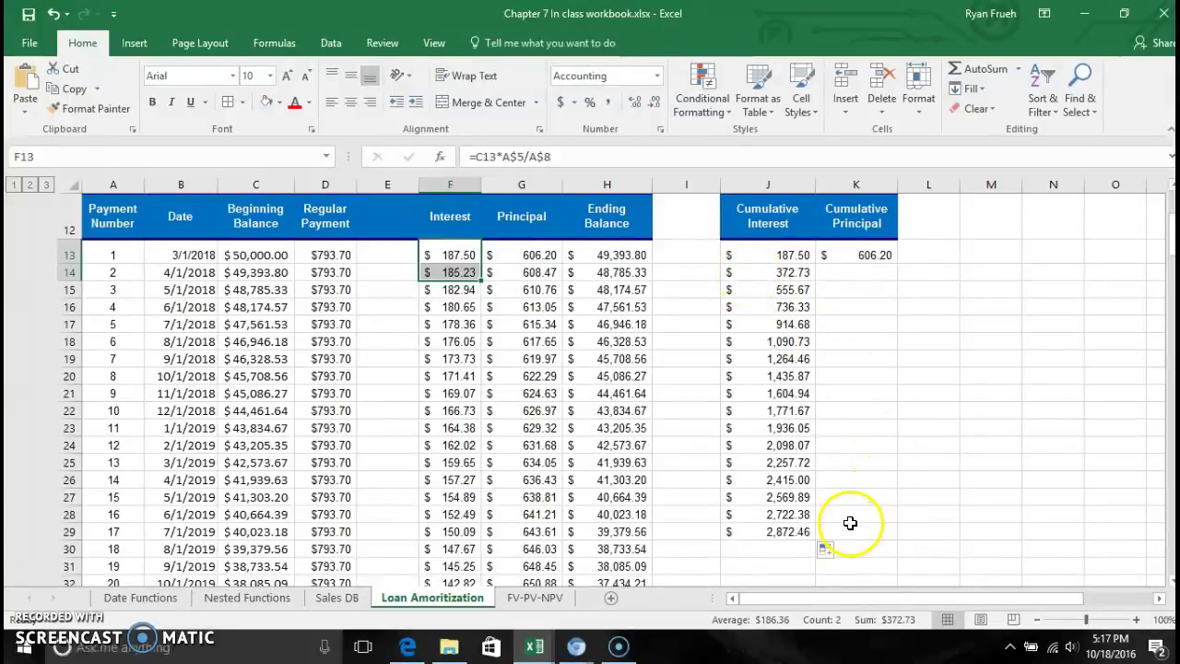
left_click(795, 530)
left_click_drag(814, 539, 808, 475)
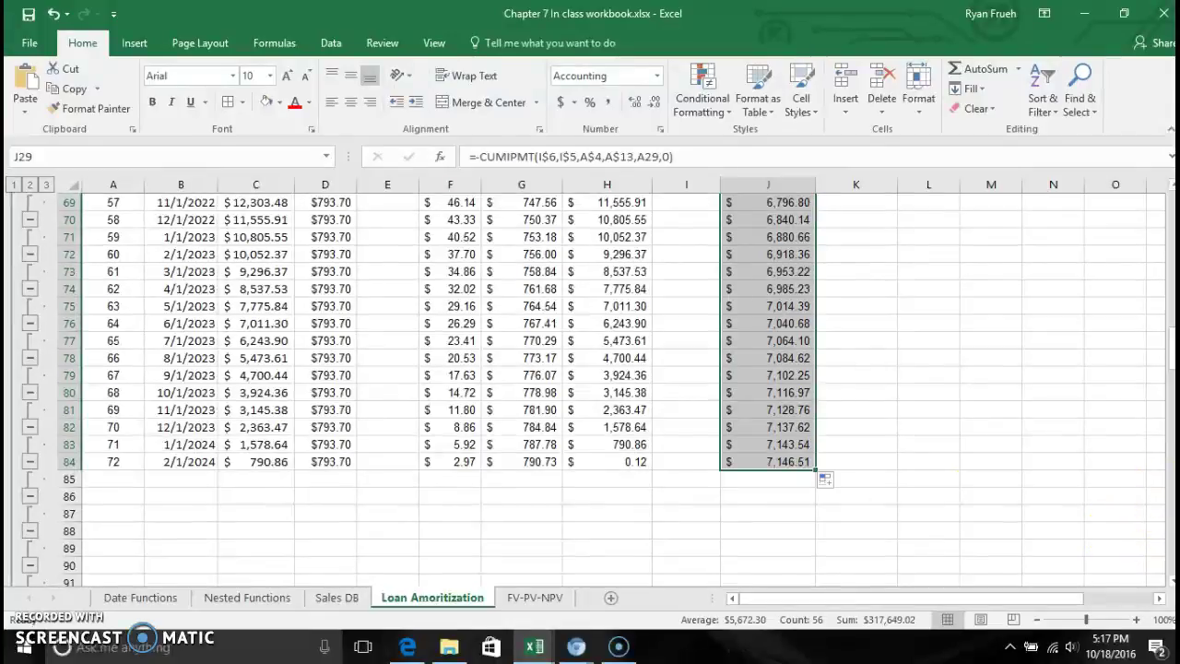
- Examine the Cumulative Principal formula in K13, matching each CUMPRINC argument from rate to type with its source cell
left_click_drag(1172, 376, 1173, 217)
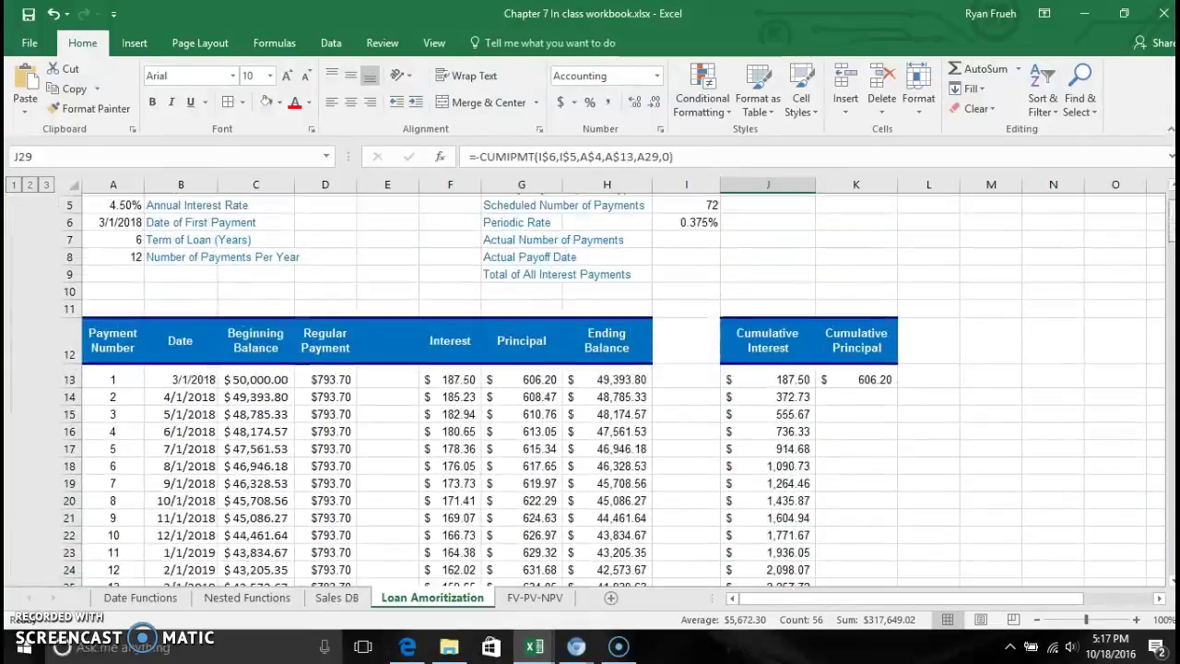
left_click(874, 378)
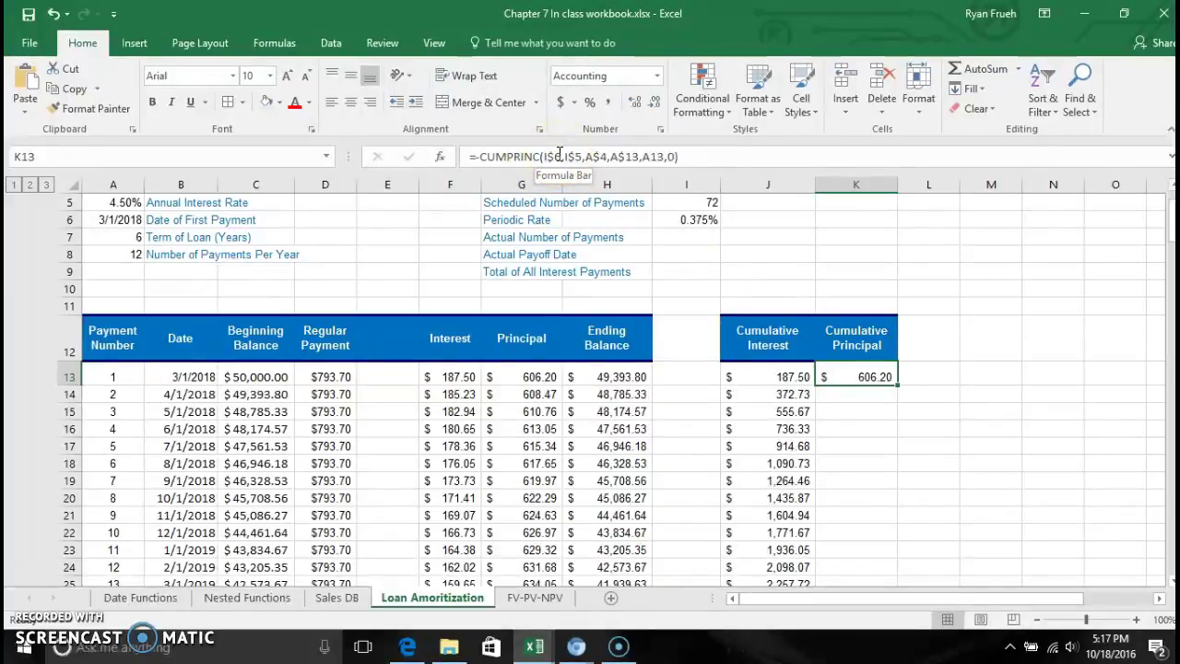
left_click(505, 160)
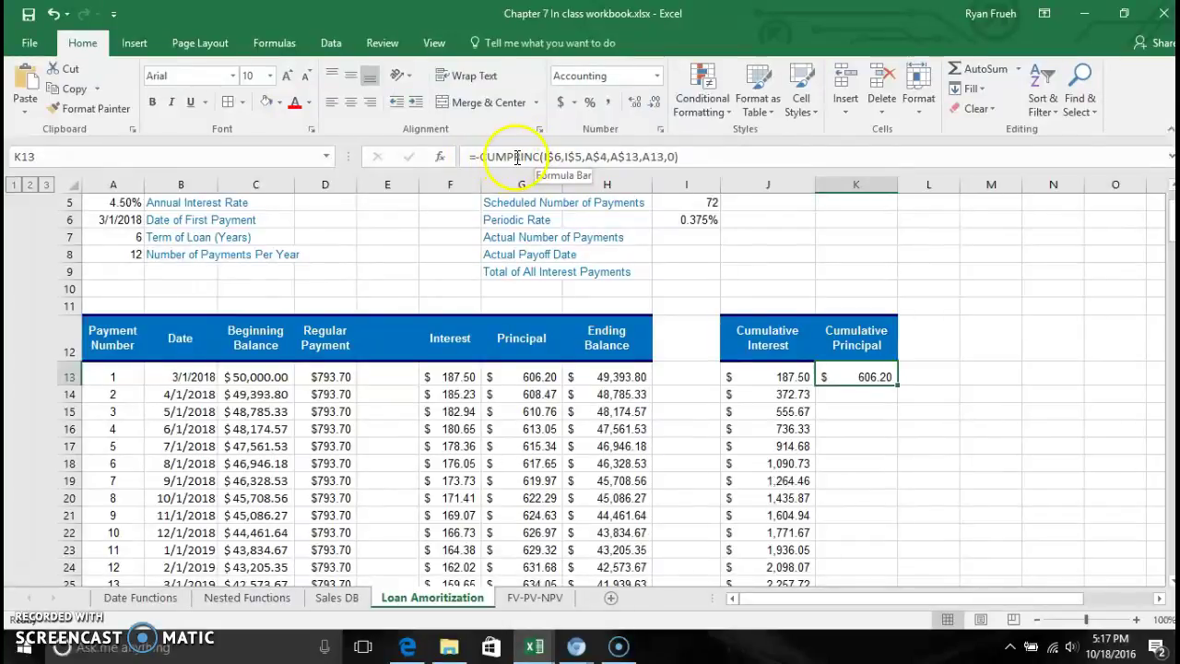
left_click(551, 151)
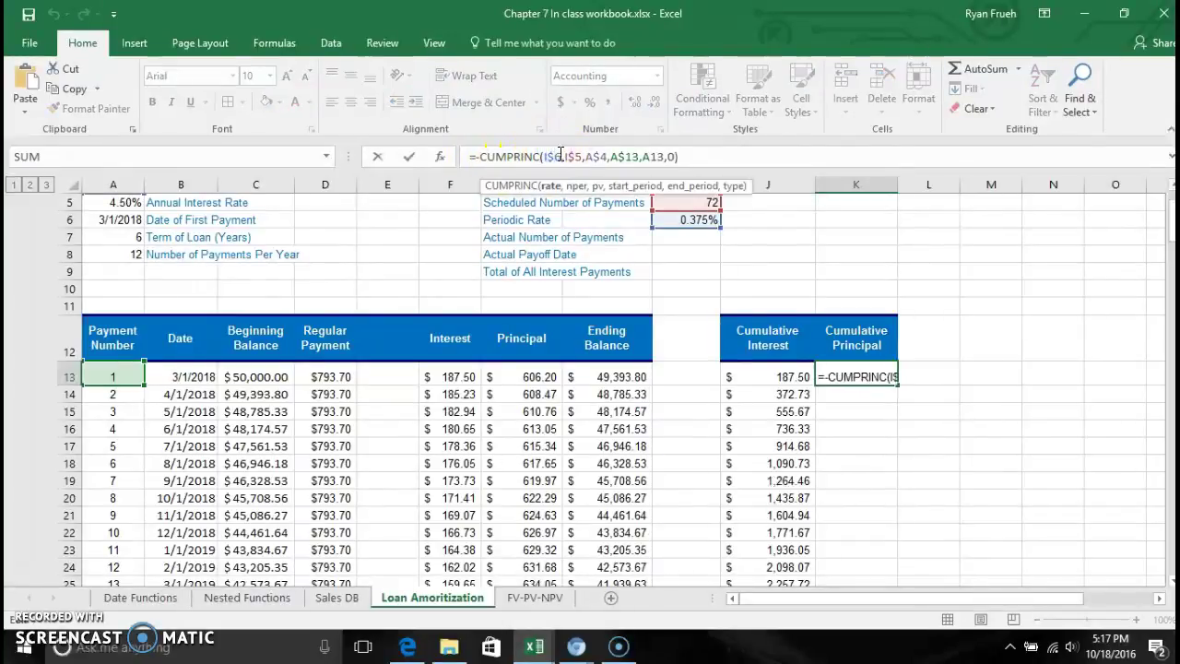
left_click(1171, 189)
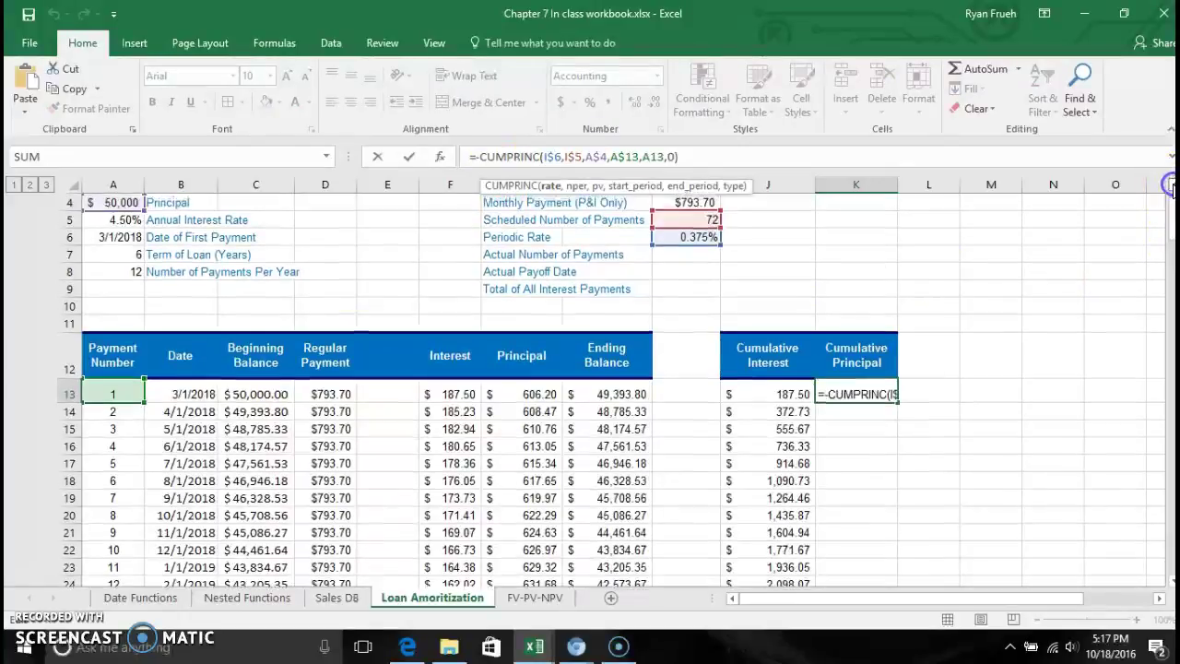
left_click(1170, 188)
left_click(1170, 189)
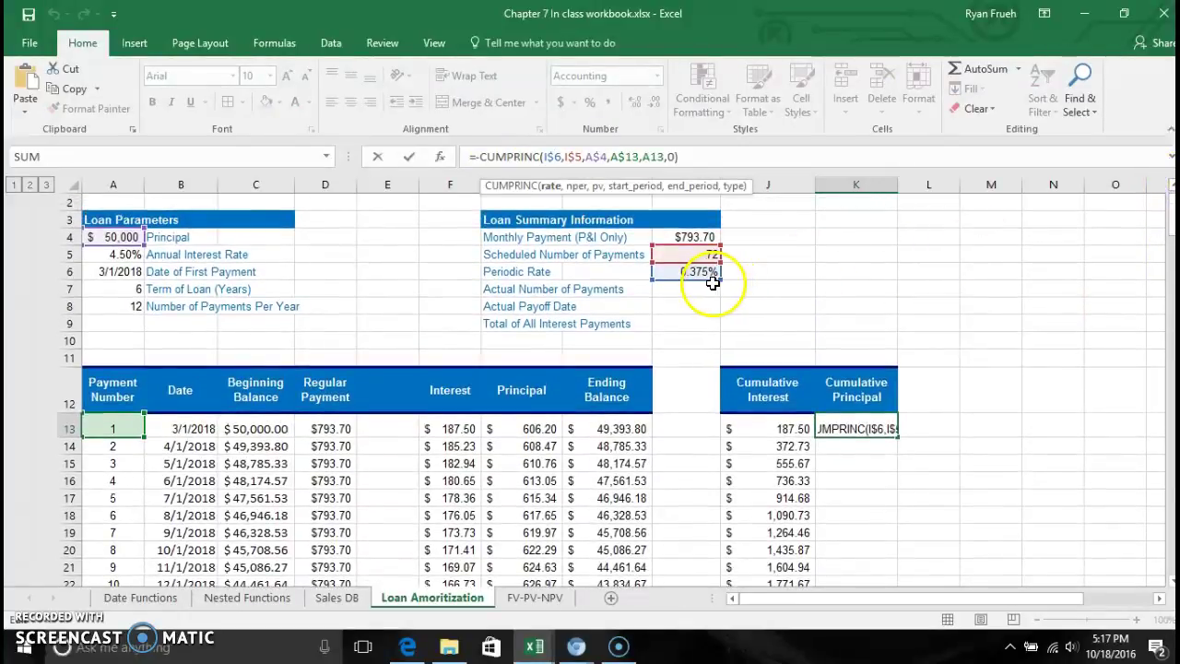
left_click(600, 158)
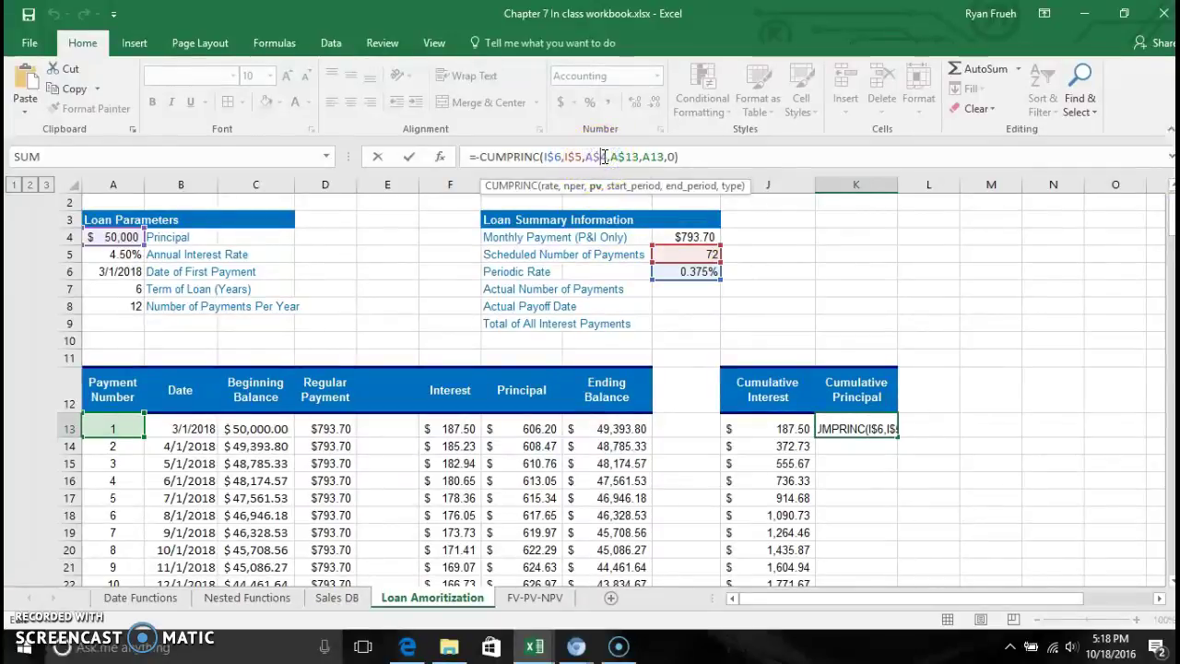
left_click(106, 237)
left_click(624, 155)
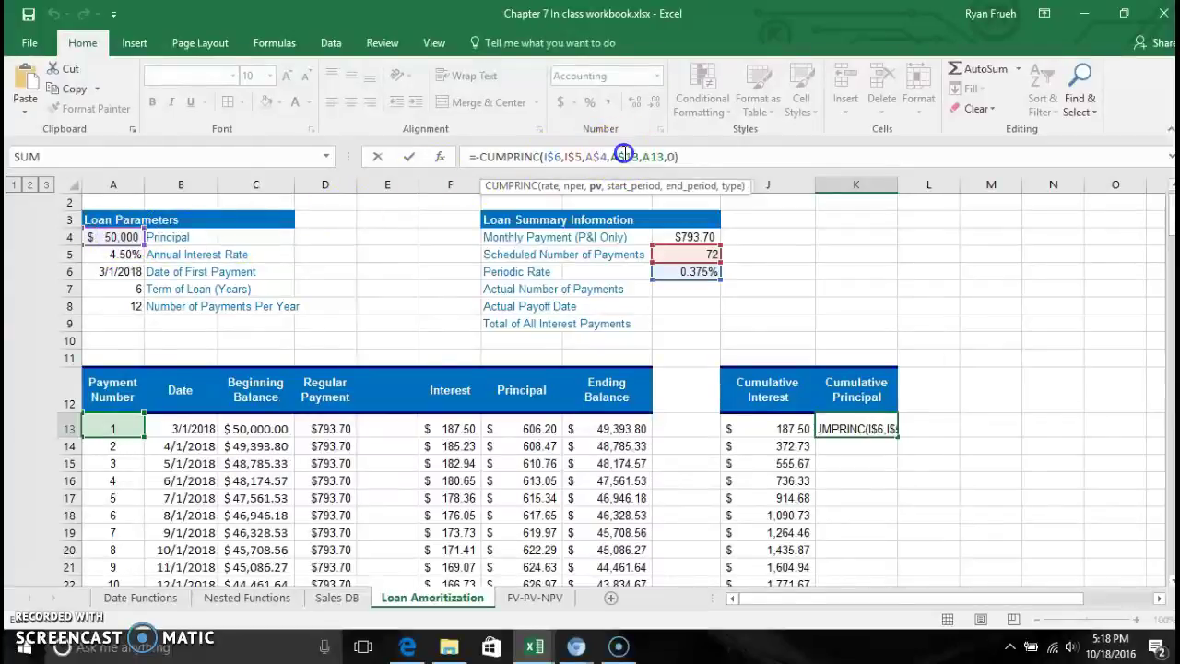
left_click(658, 155)
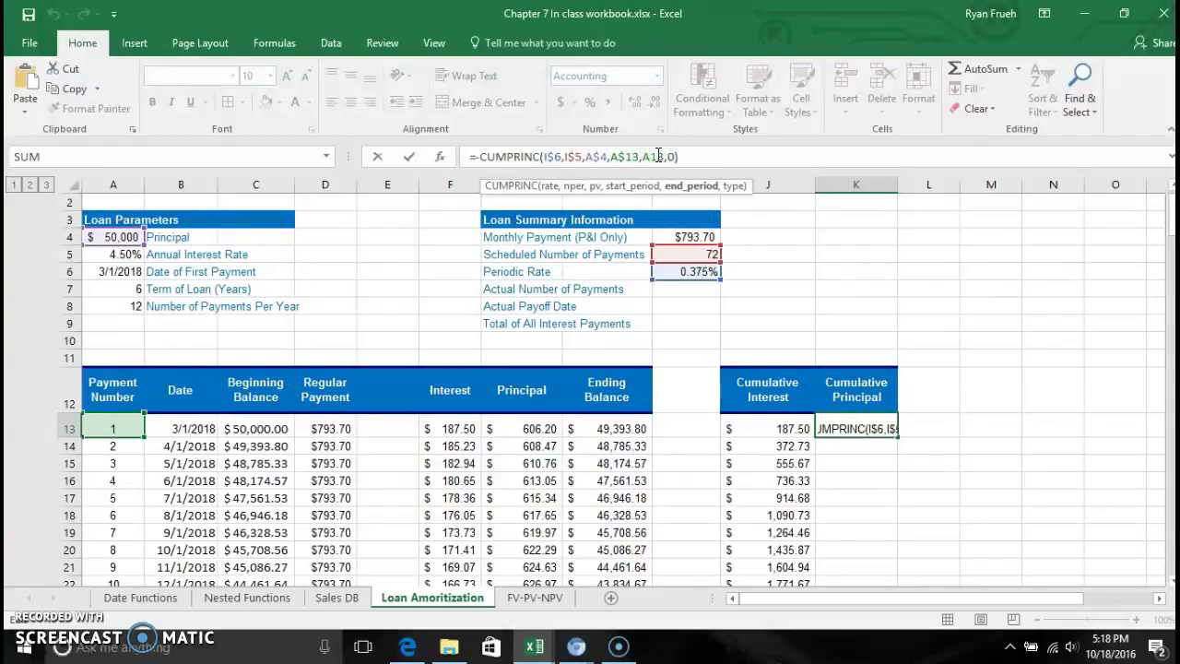
type("0")
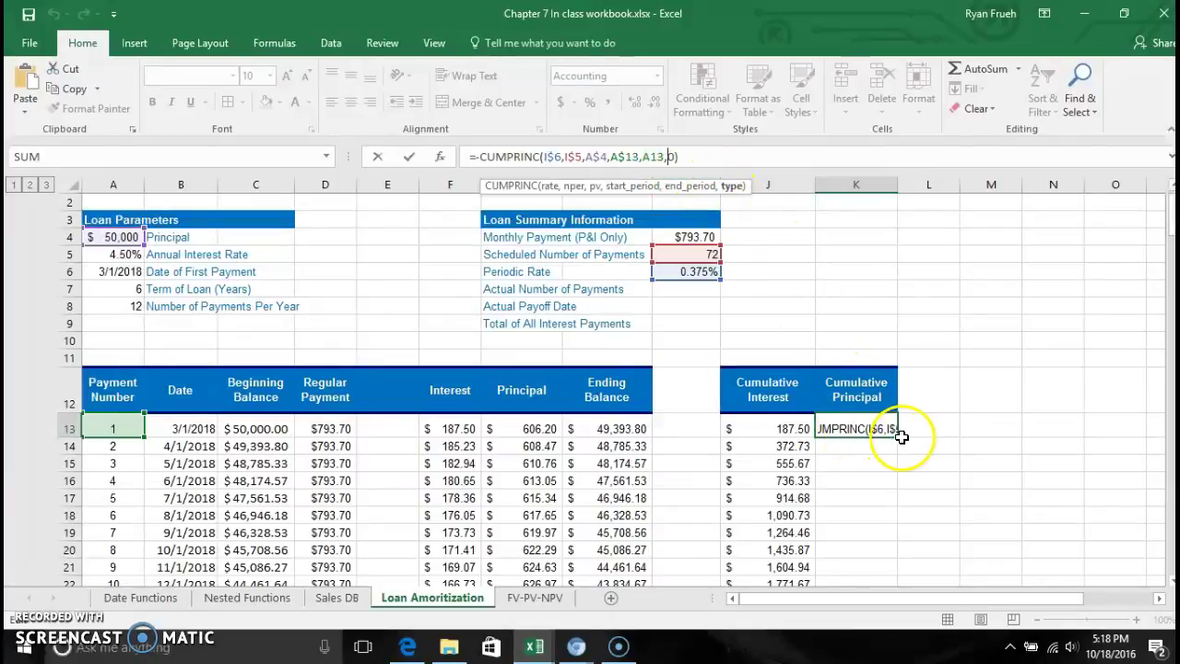
left_click(738, 157)
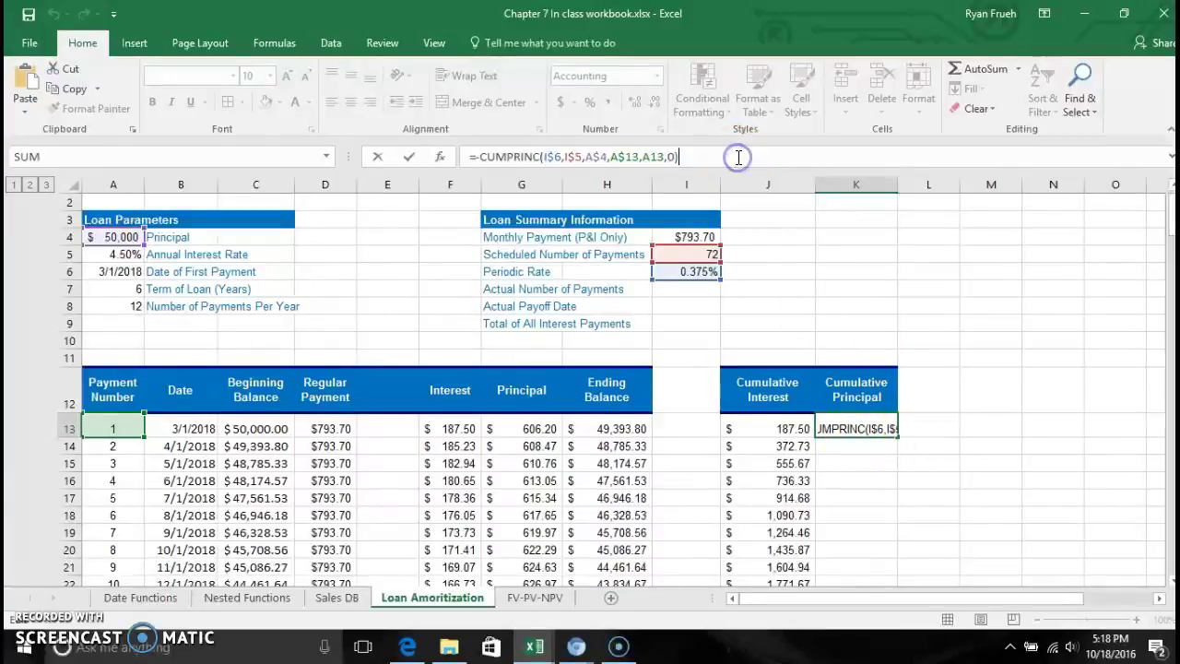
key("Return")
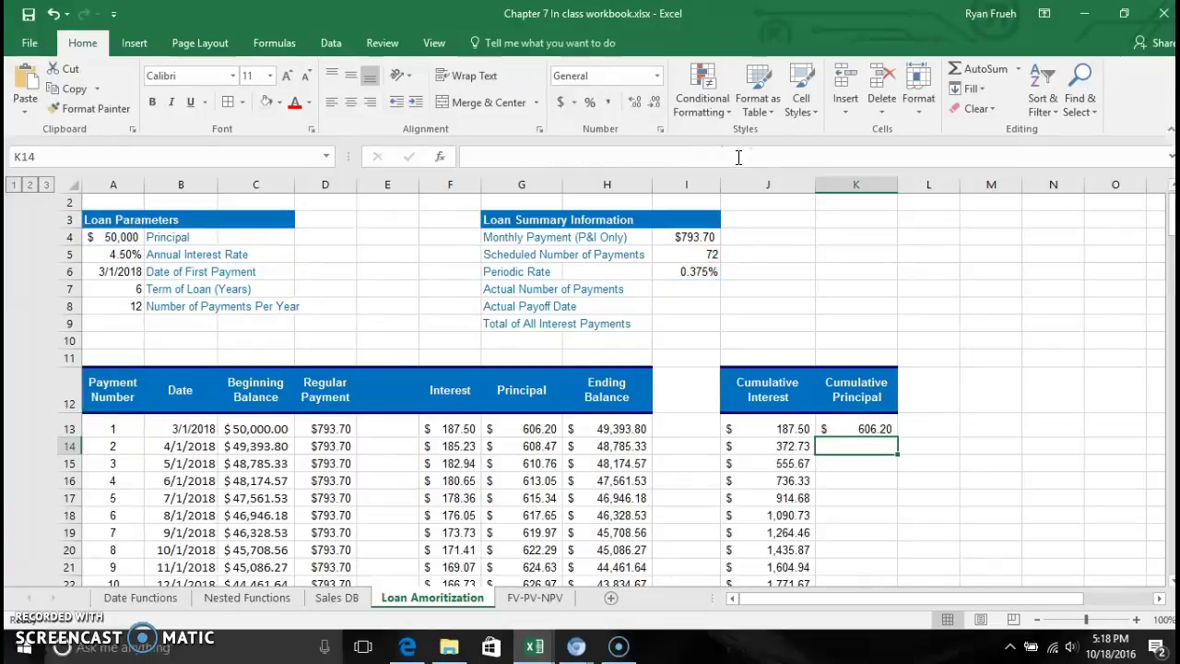
- Fill the Cumulative Principal formula from K13 down to payment 72 in K84
left_click(865, 429)
left_click_drag(897, 434, 904, 556)
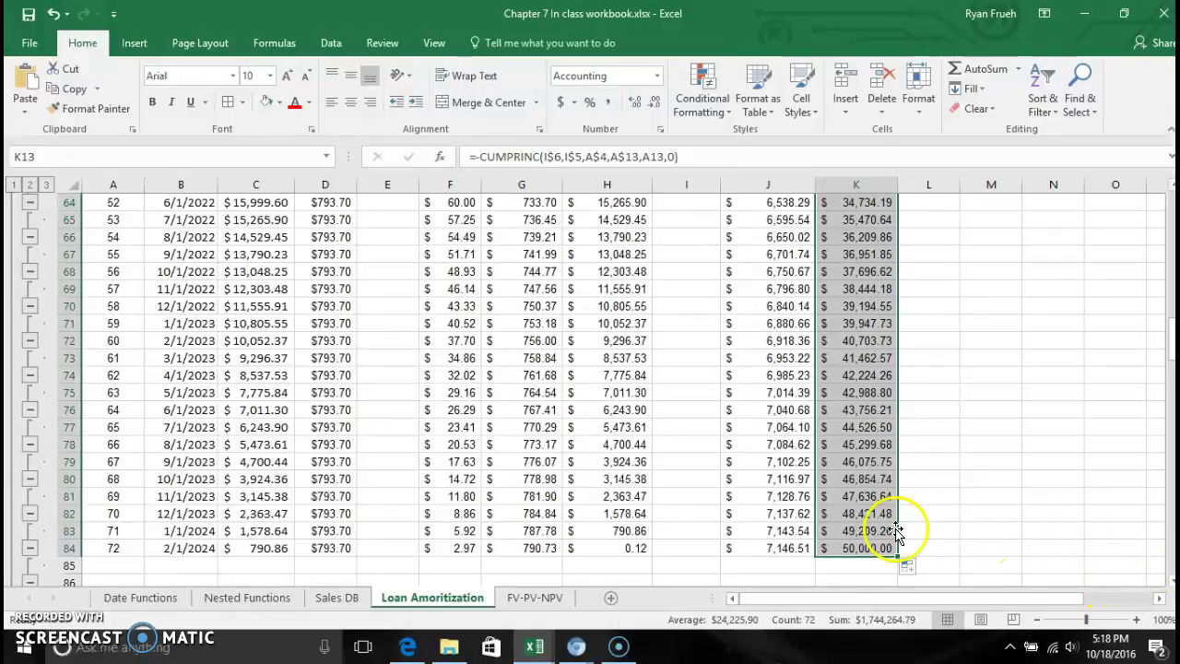
- Check the final cumulative principal and interest in row 84, and total the Interest column in F85 with =SUM(F13:F84)
left_click_drag(869, 547, 873, 556)
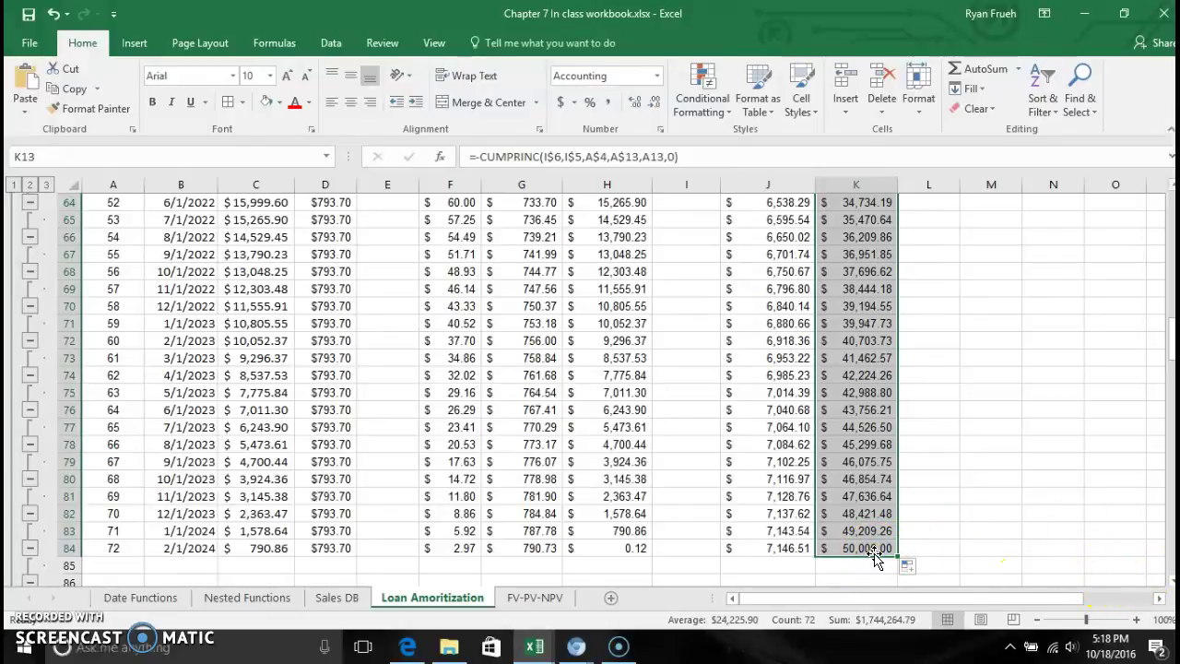
left_click(872, 548)
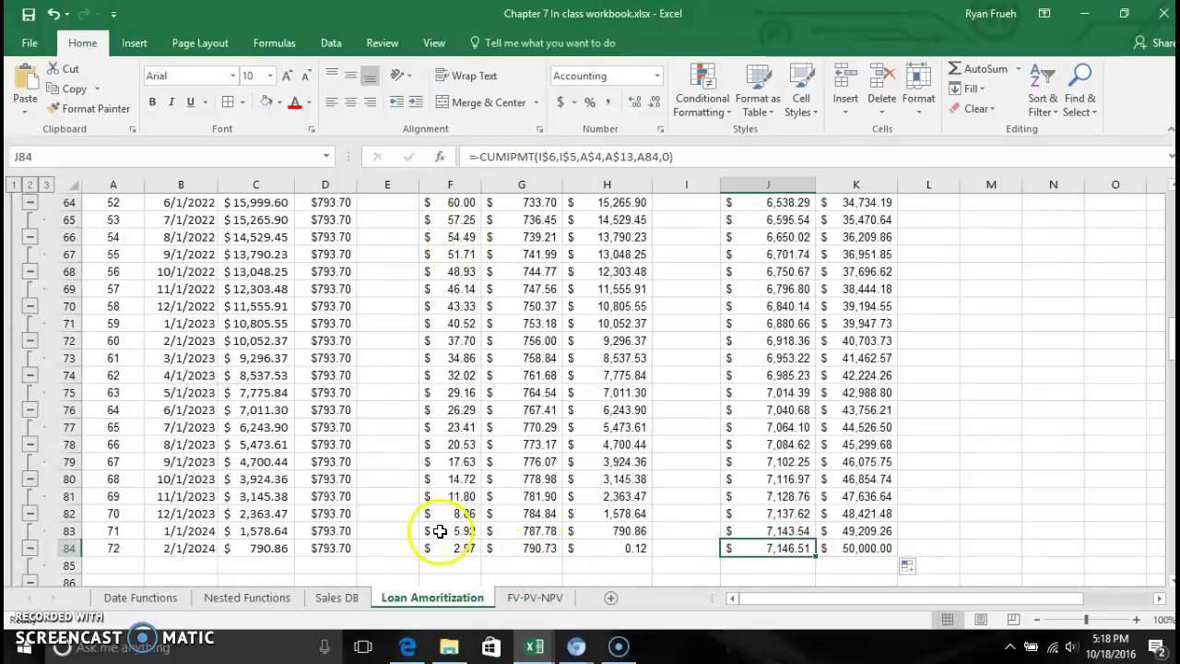
left_click(439, 567)
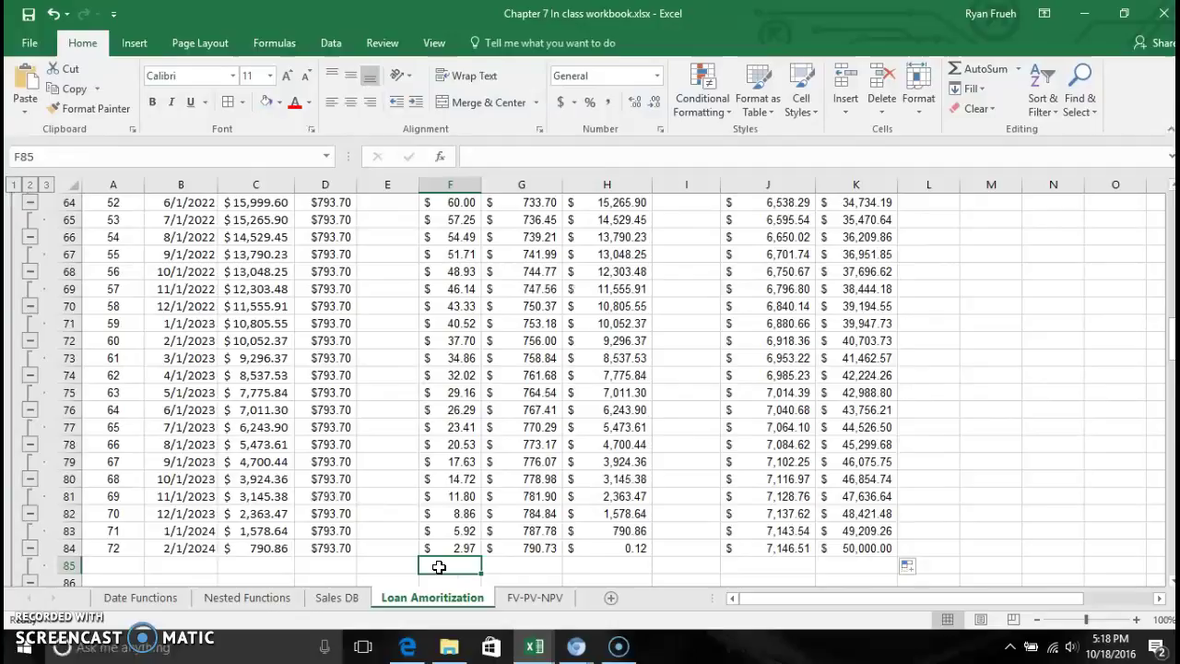
type("=SU")
key("BackSpace")
type("UM(")
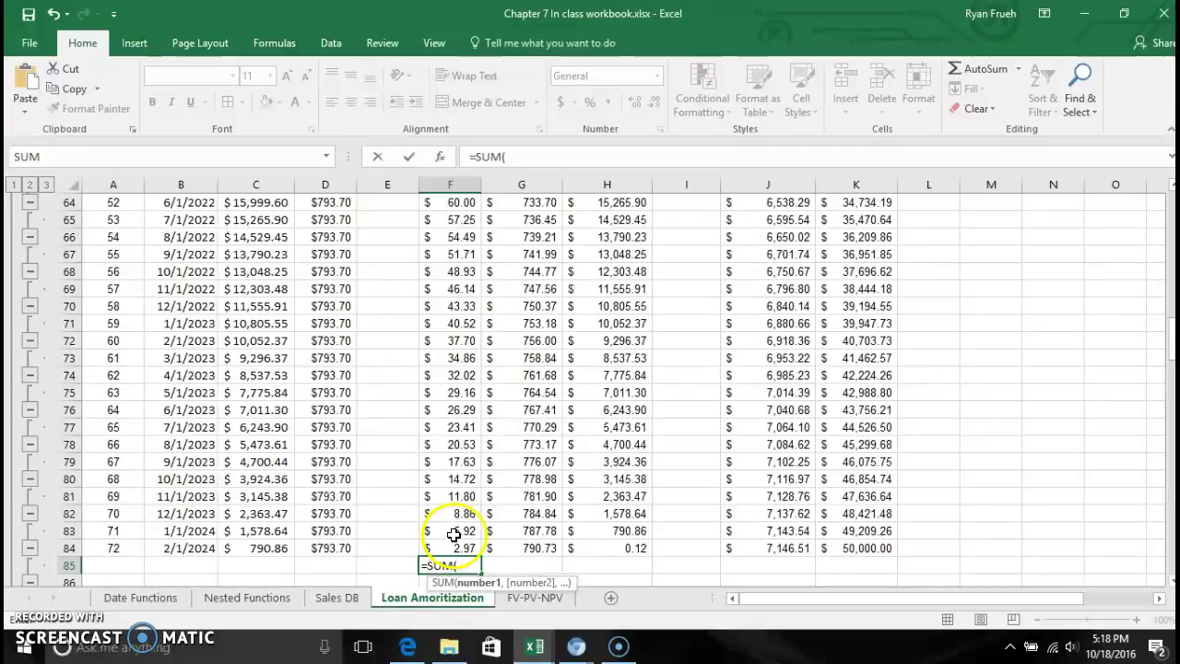
left_click_drag(454, 546, 459, 271)
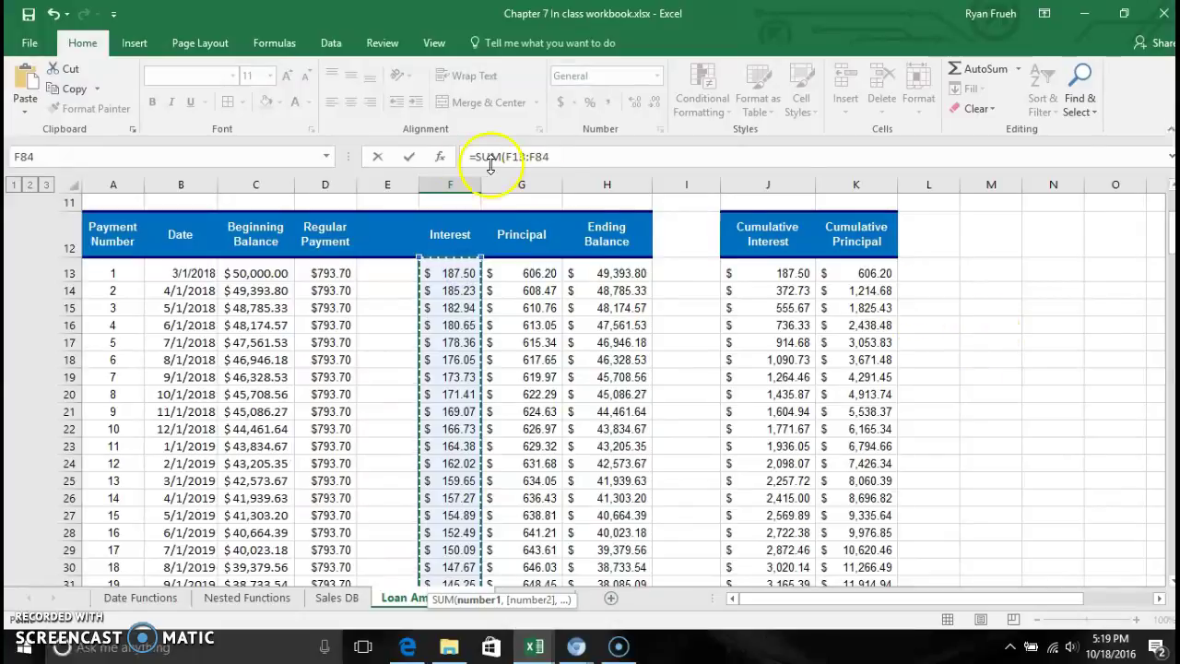
left_click(553, 156)
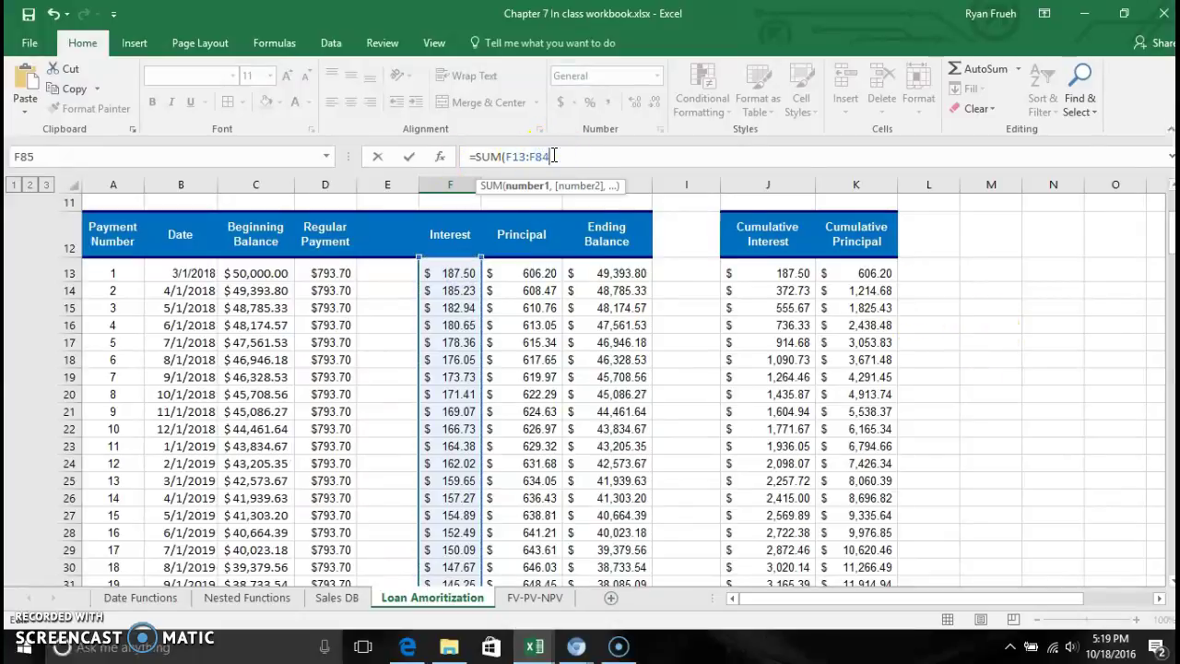
type(")")
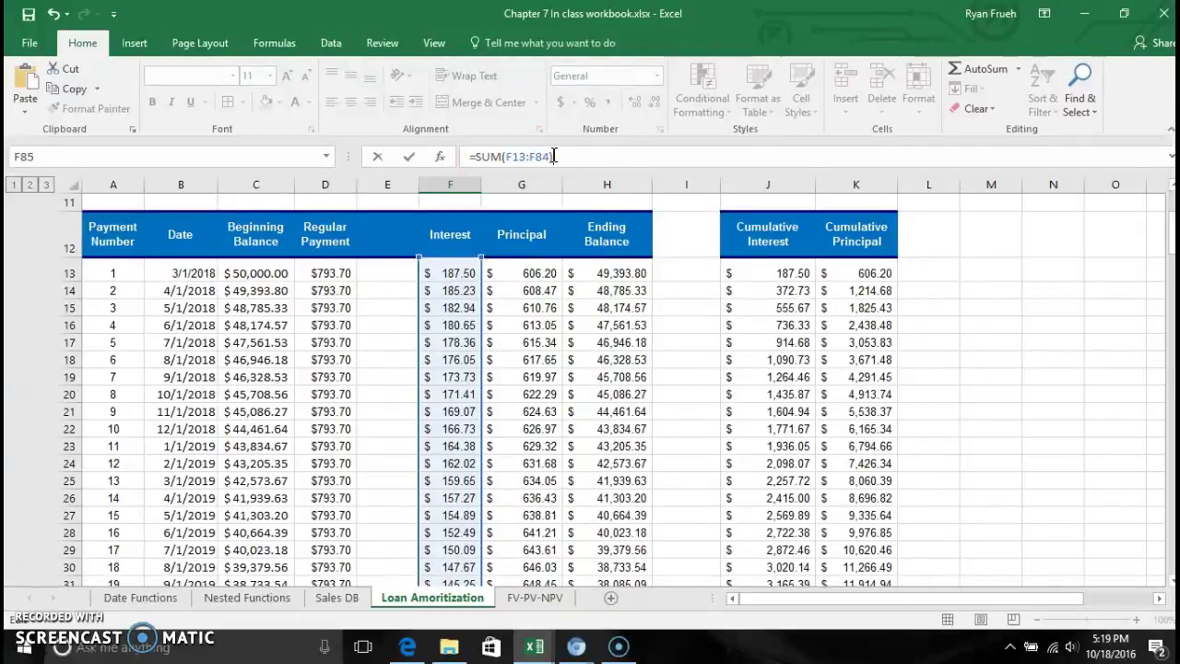
key("Return")
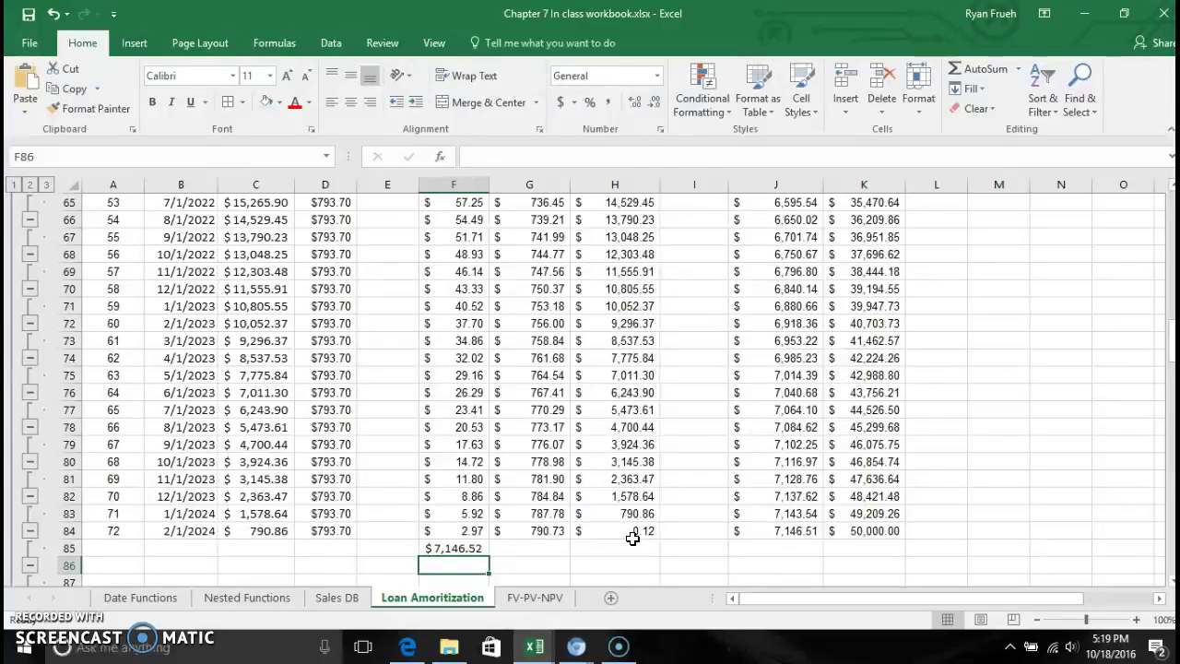
- Examine the ending balance formula for payment 72 in H84, and return to the loan parameters and first payments
left_click(640, 528)
left_click(631, 531)
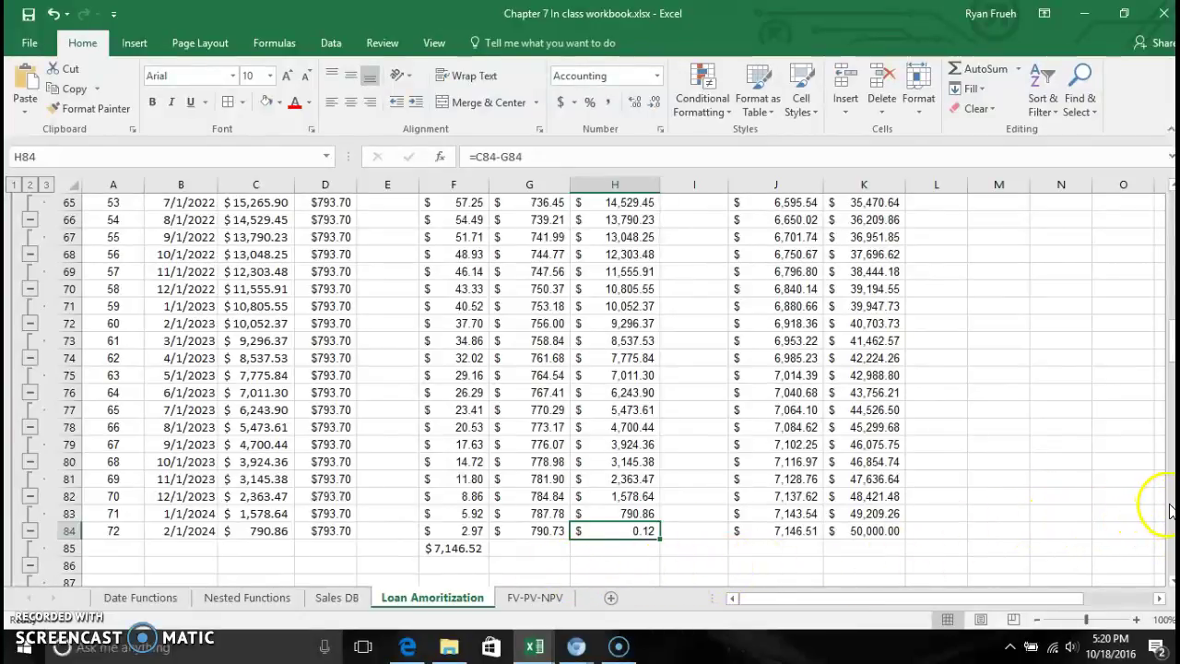
left_click(1171, 470)
left_click(1171, 470)
left_click_drag(1162, 410, 1164, 209)
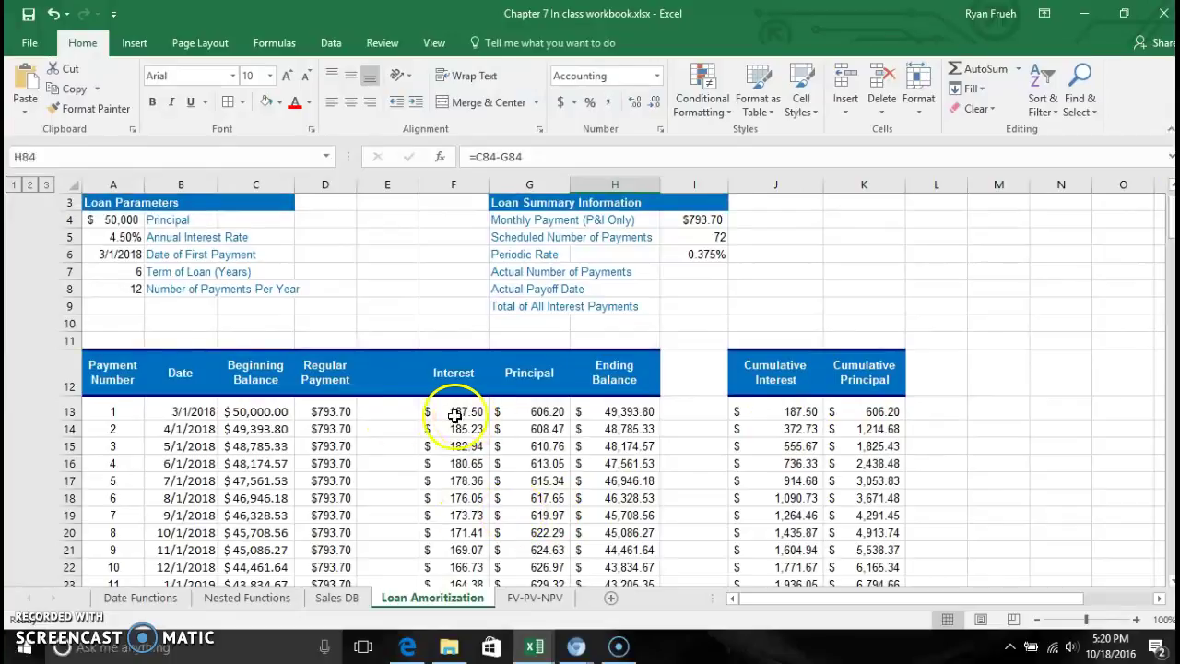